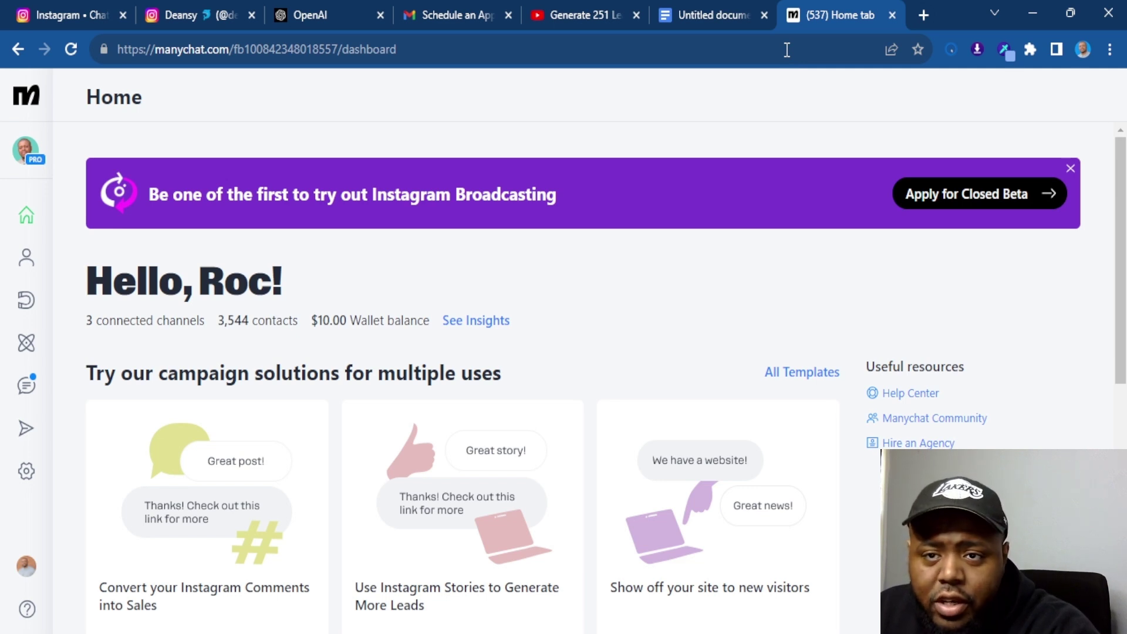
Open a new blank Chrome tab next to the ManyChat dashboard
click(924, 15)
Go to openai.com, enter the API platform, and view Billing showing the $9.99 credit balance
click(838, 45)
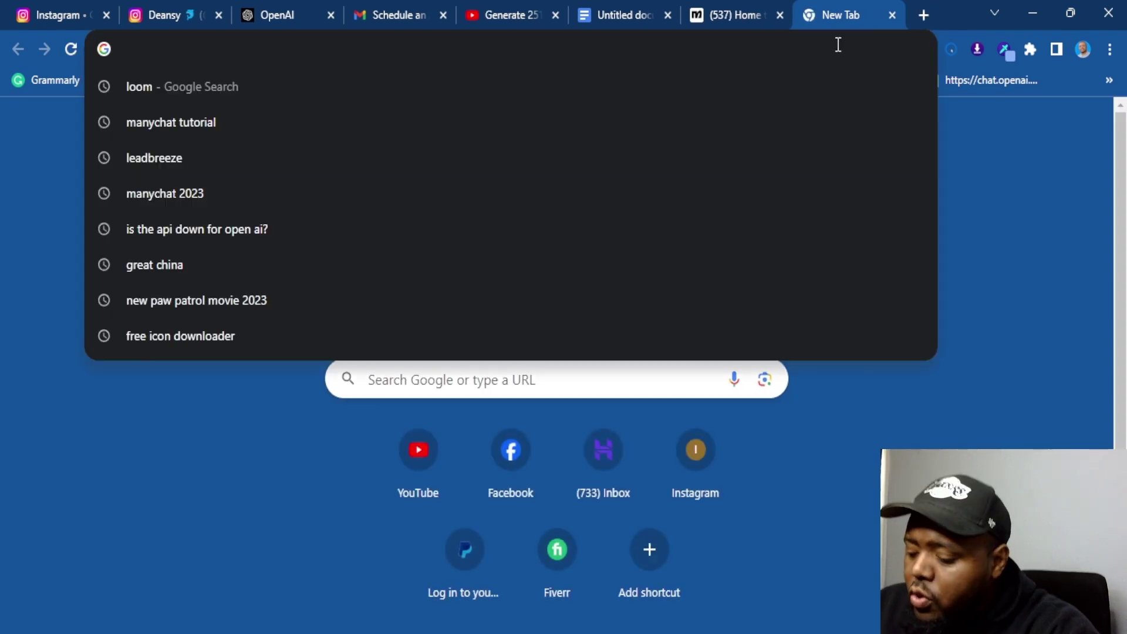
text(openai.com/apps)
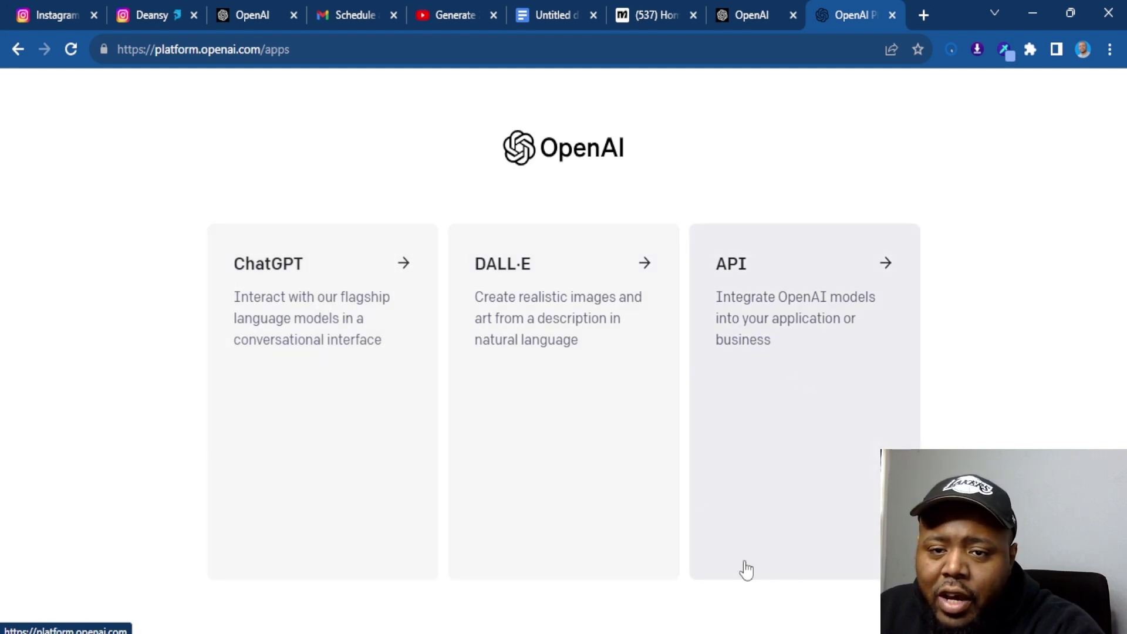
click(815, 367)
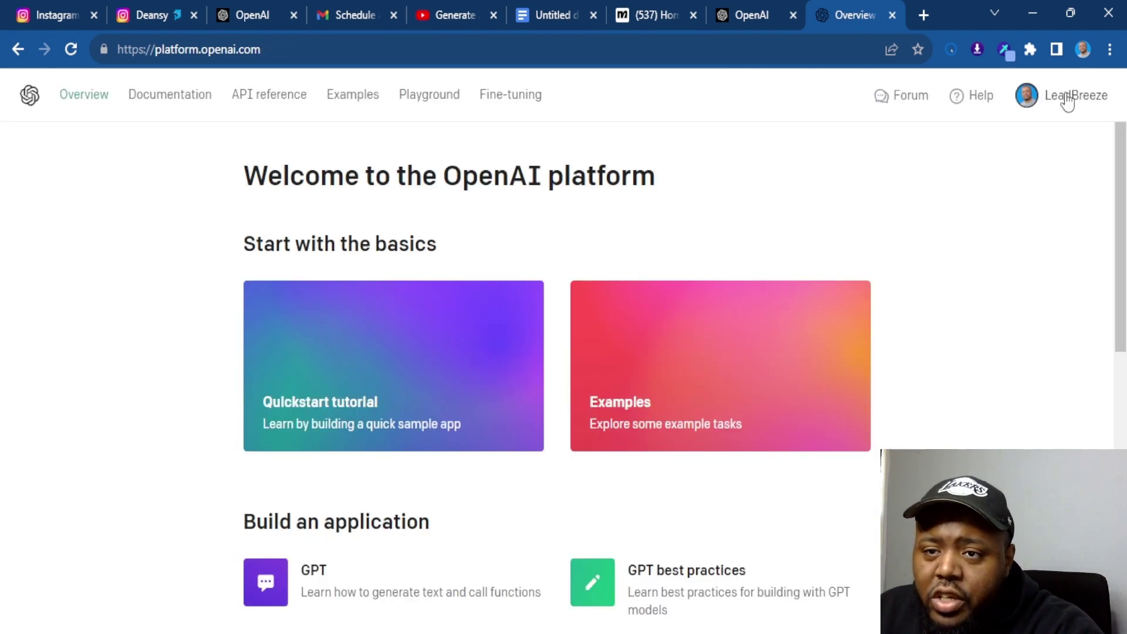
click(1042, 103)
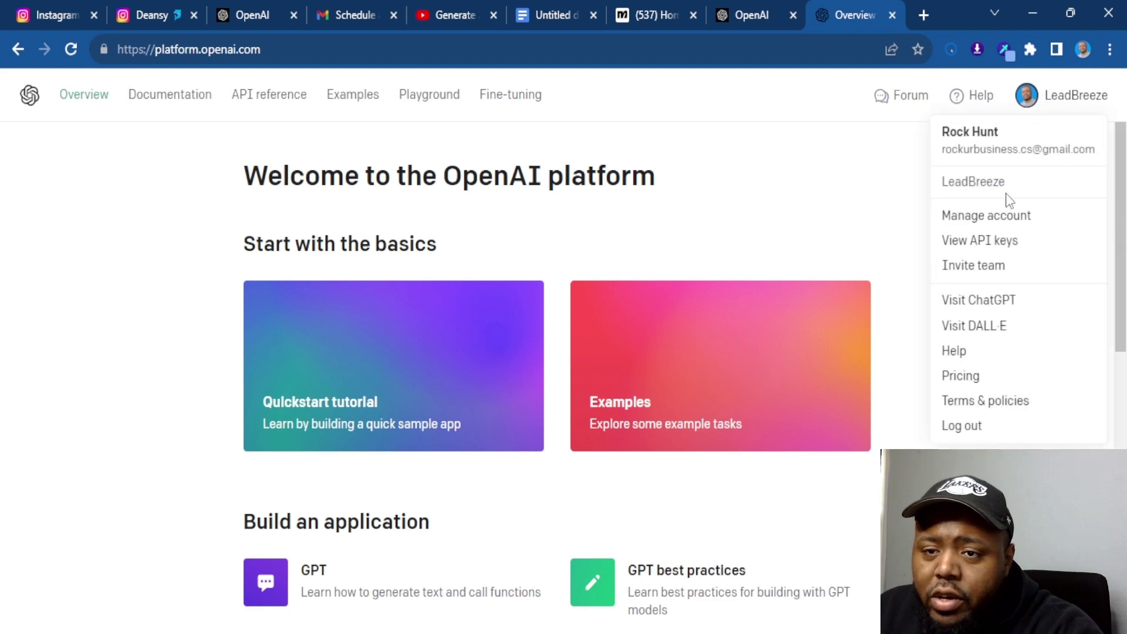
click(984, 219)
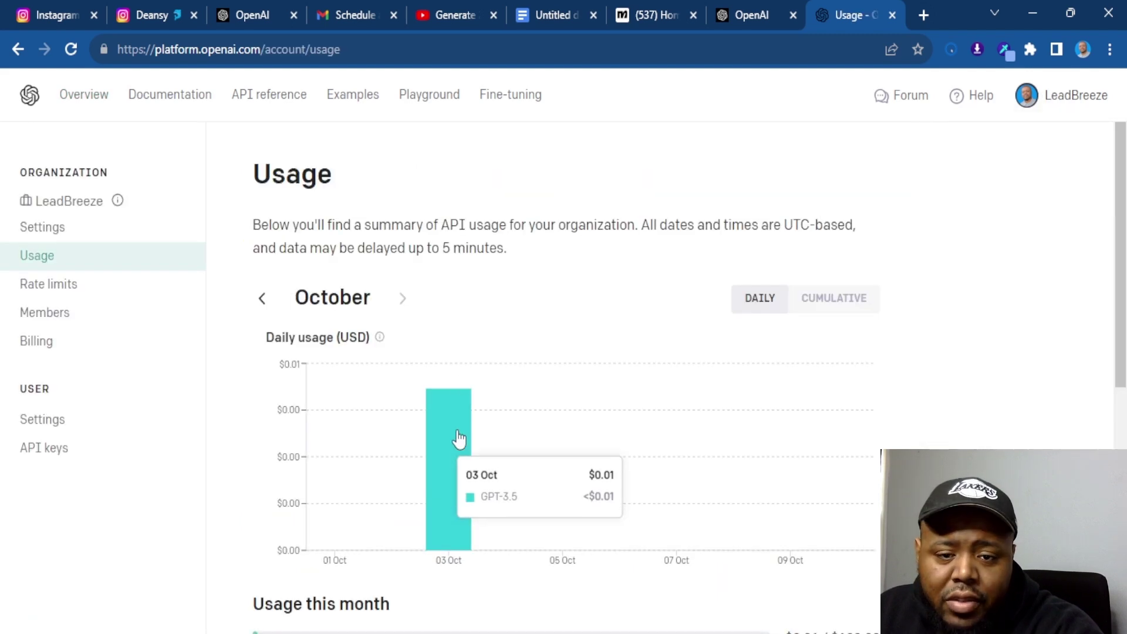
click(37, 343)
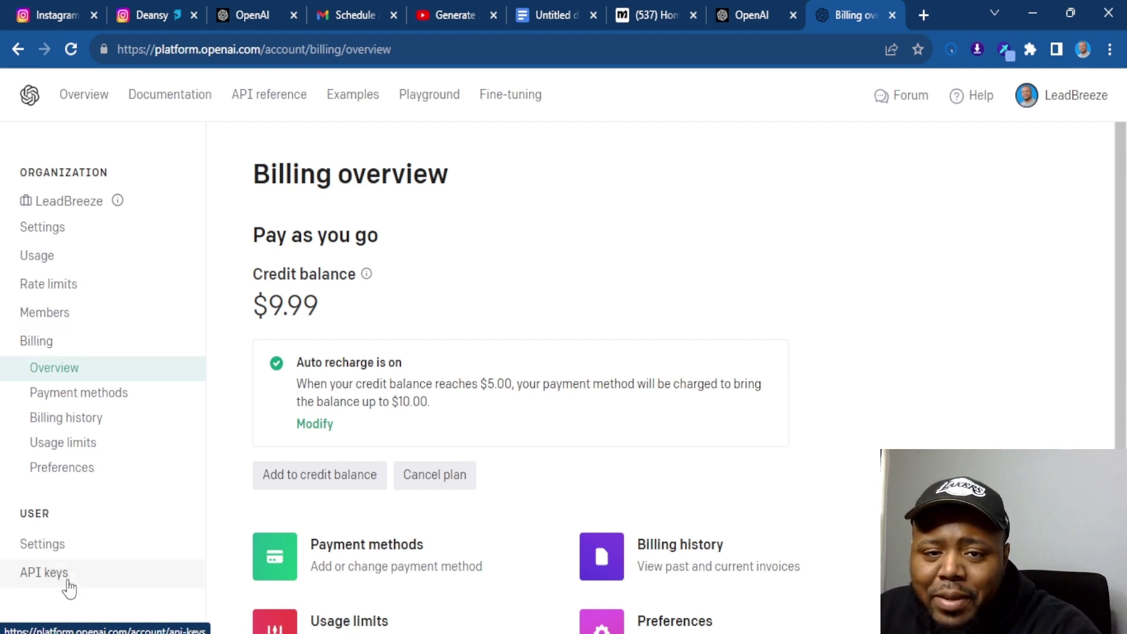
View the four existing API keys, dismissing the new secret key form without creating one
click(44, 572)
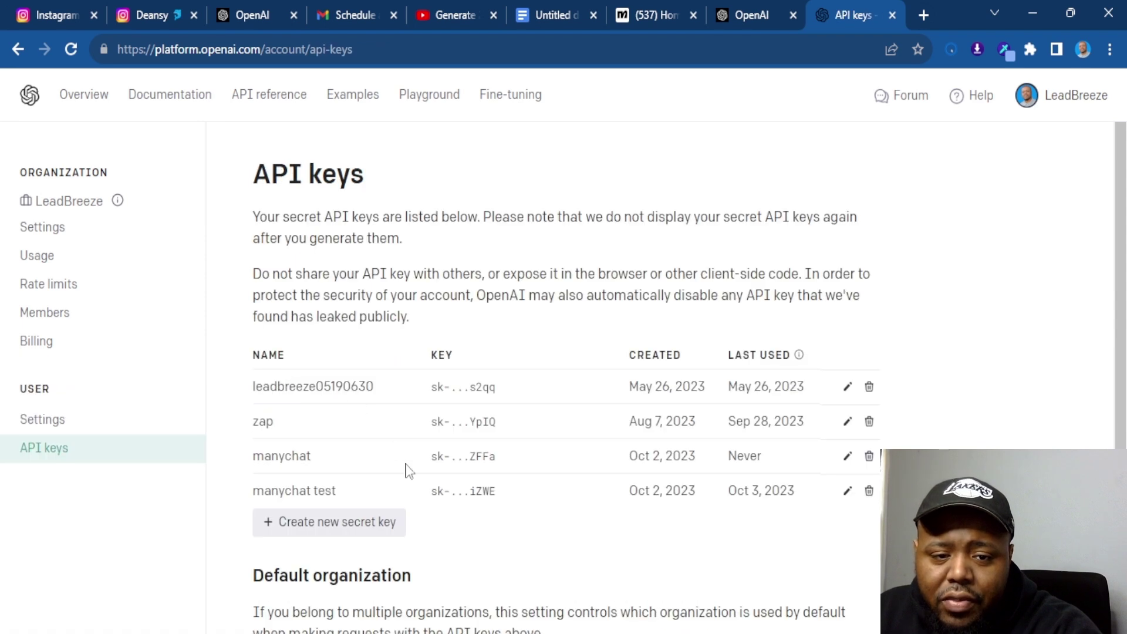
click(314, 528)
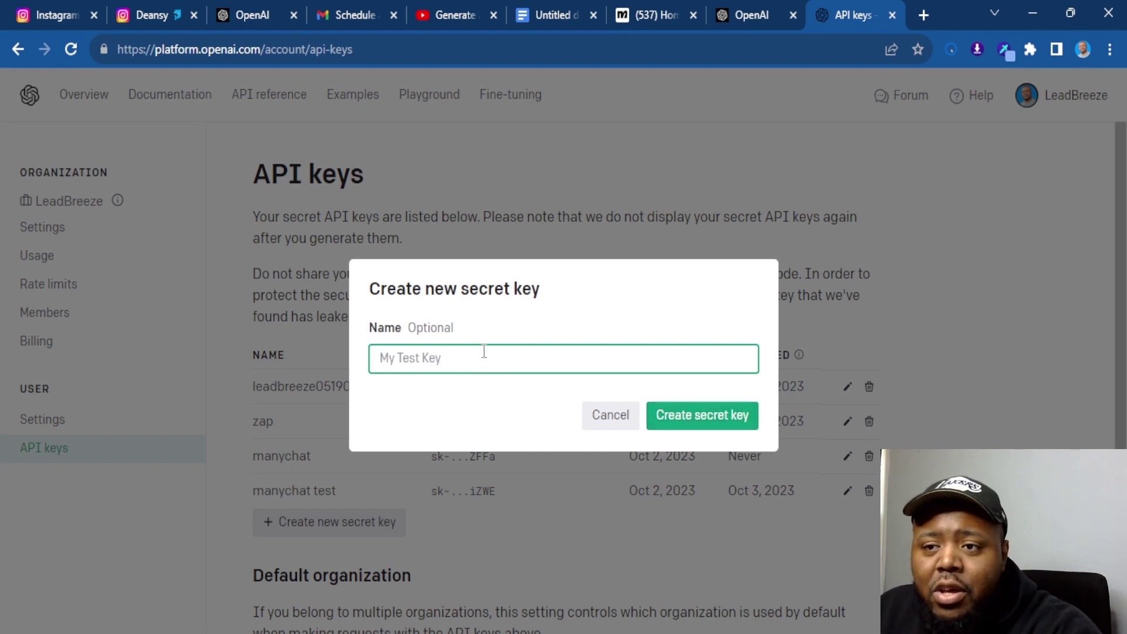
key(Escape)
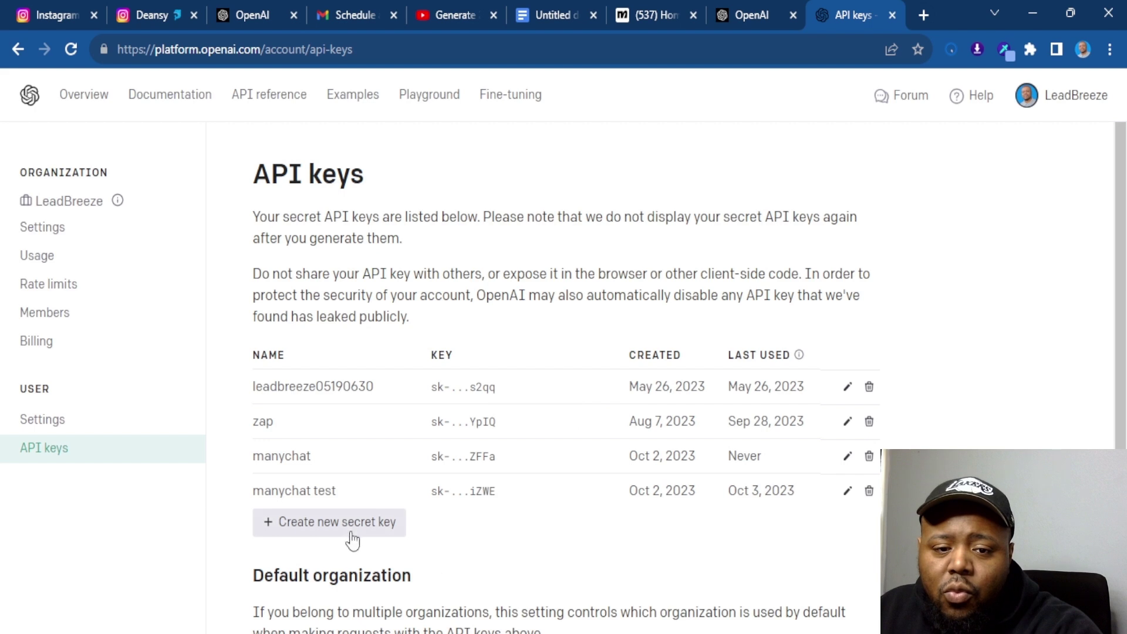
click(669, 17)
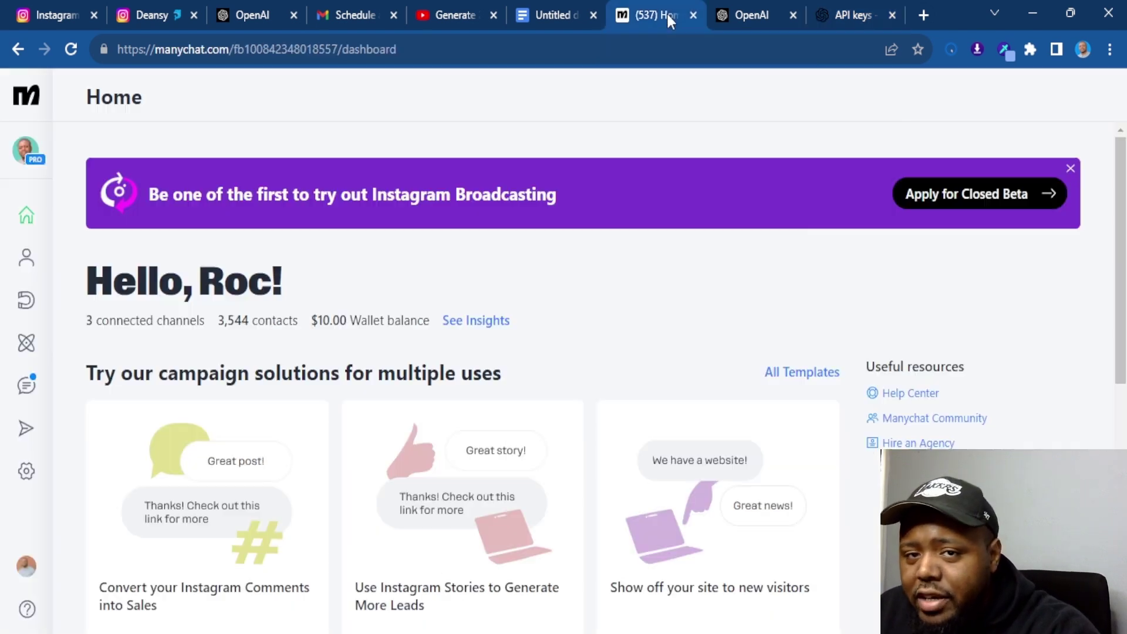
click(26, 471)
click(118, 523)
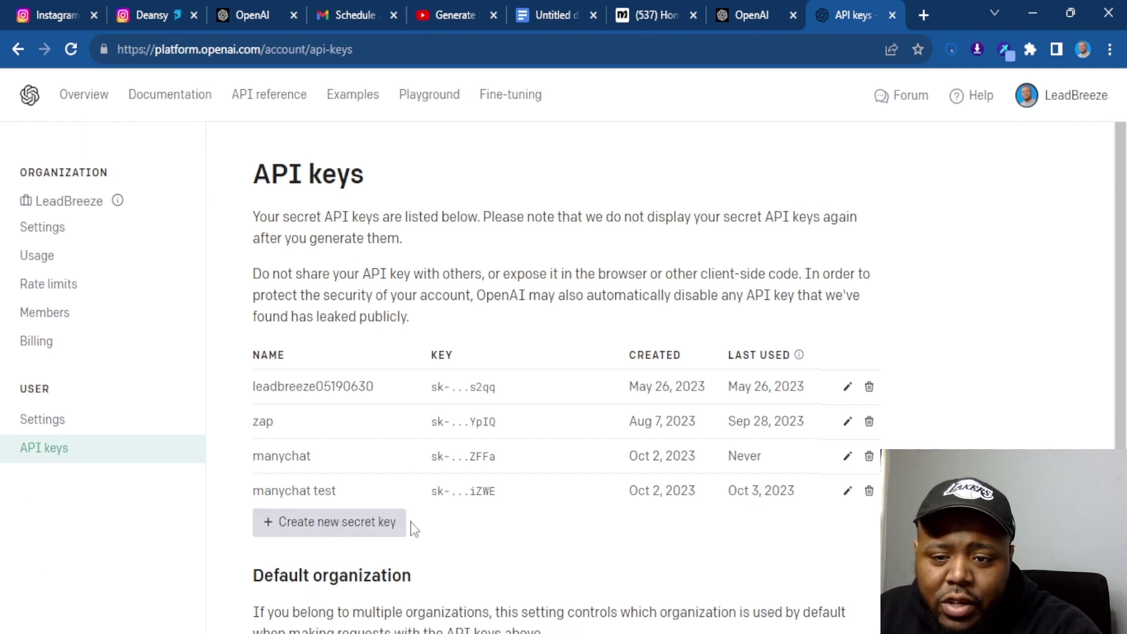
Cancel the new secret key form and switch back to the ManyChat tab
click(314, 529)
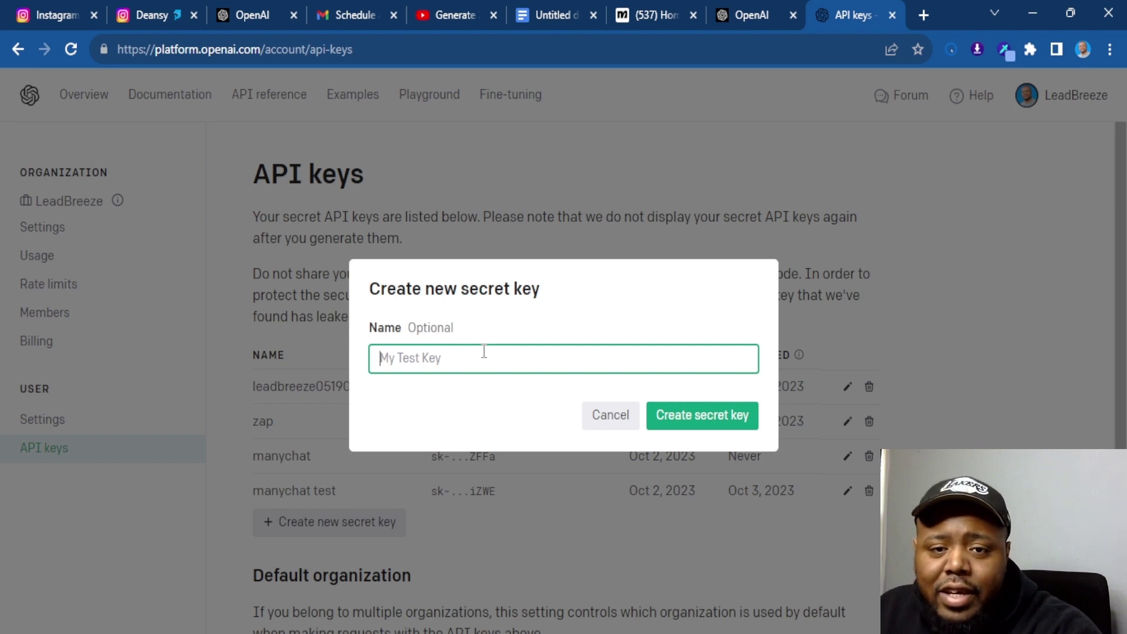
click(613, 424)
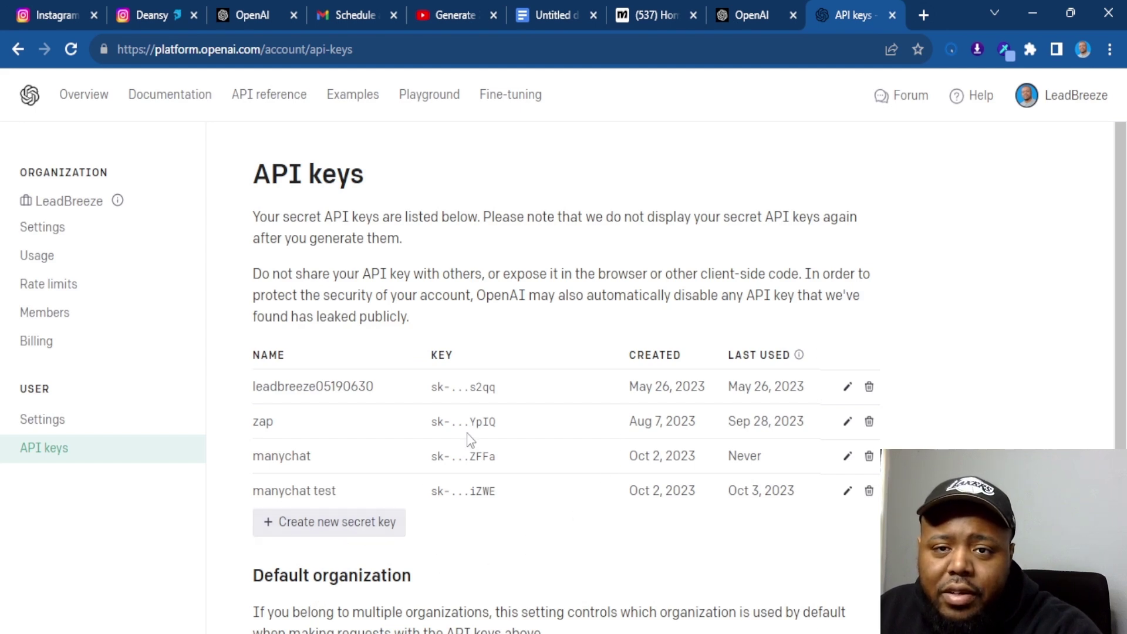
click(669, 12)
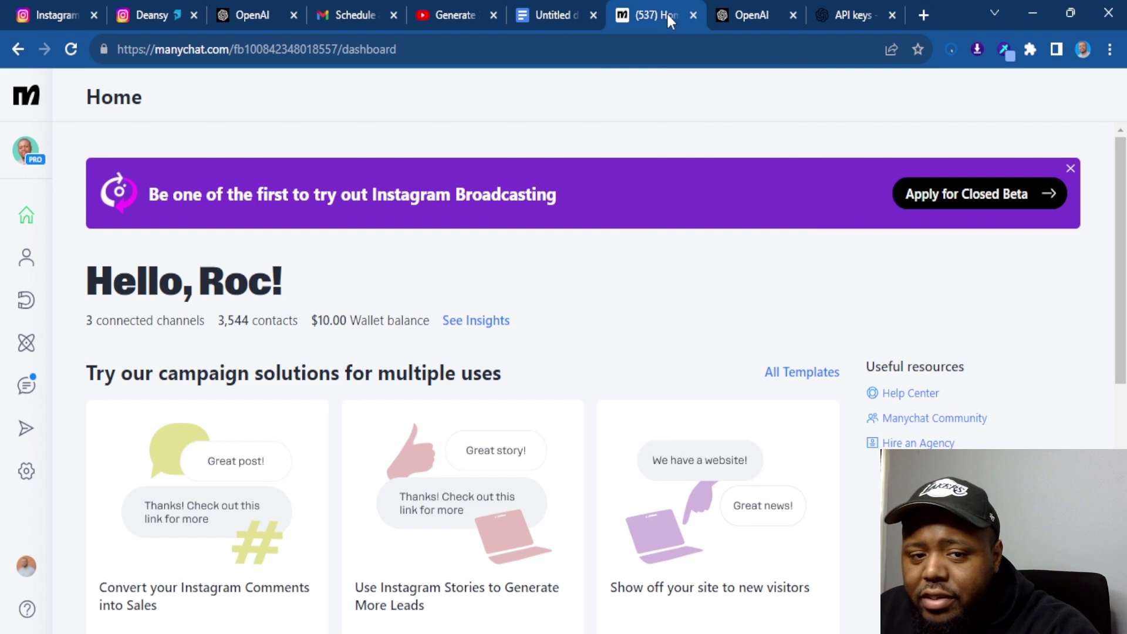
Confirm in Settings > Integrations that the 'chatgpt' ChatGPT account is connected
click(31, 480)
click(123, 524)
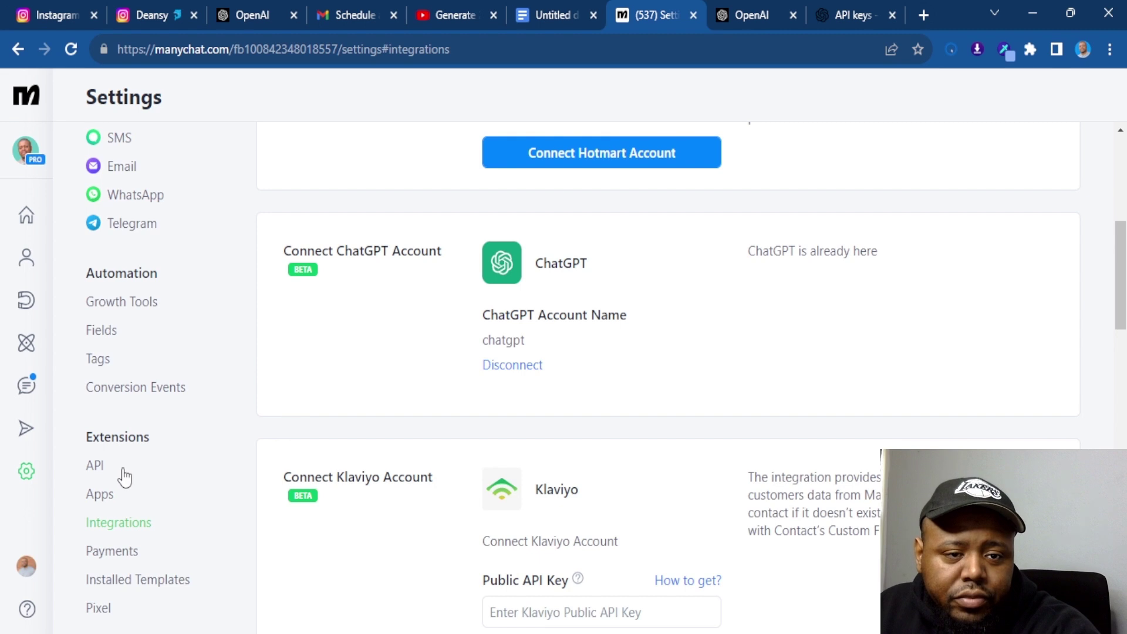
Add two text user fields named ChatGPT Input and ChatGPT Output
click(102, 332)
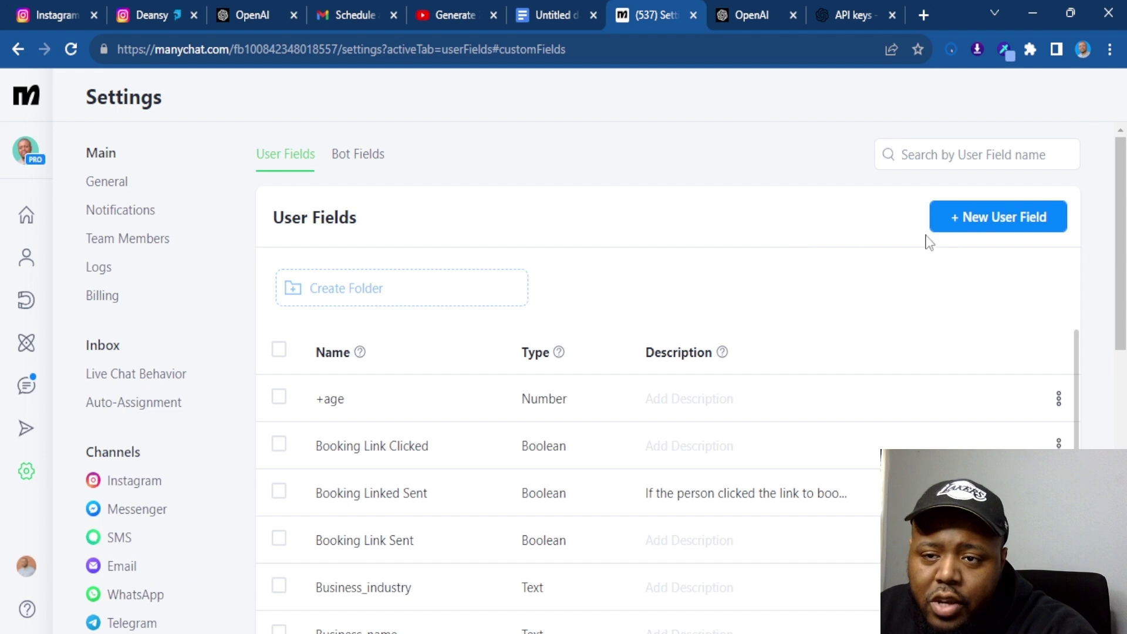
click(981, 218)
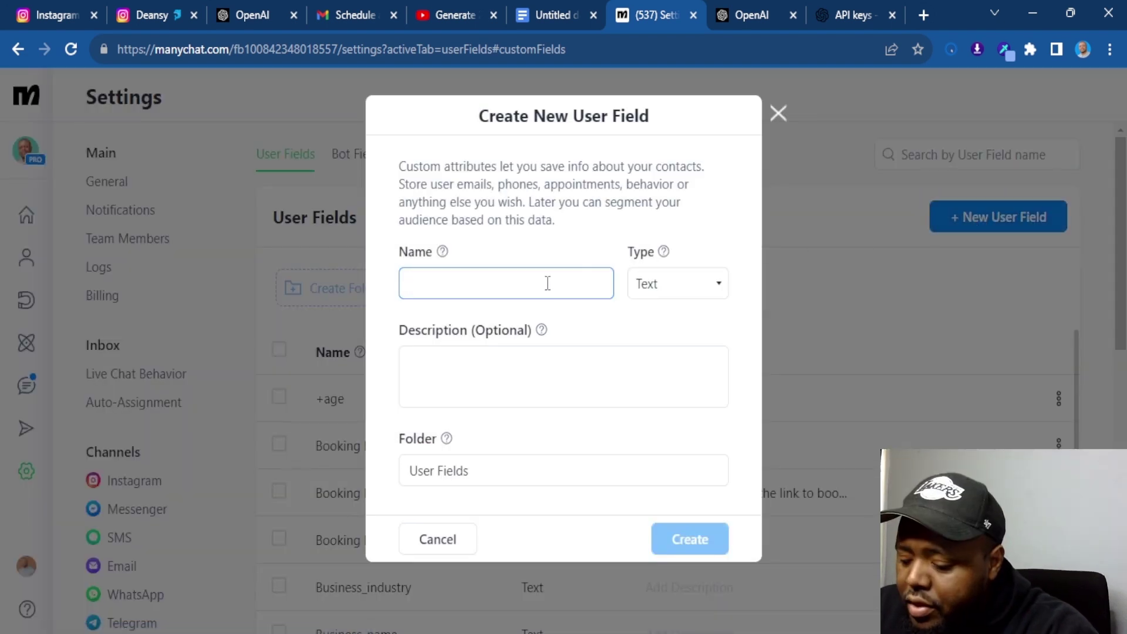
text(Chat)
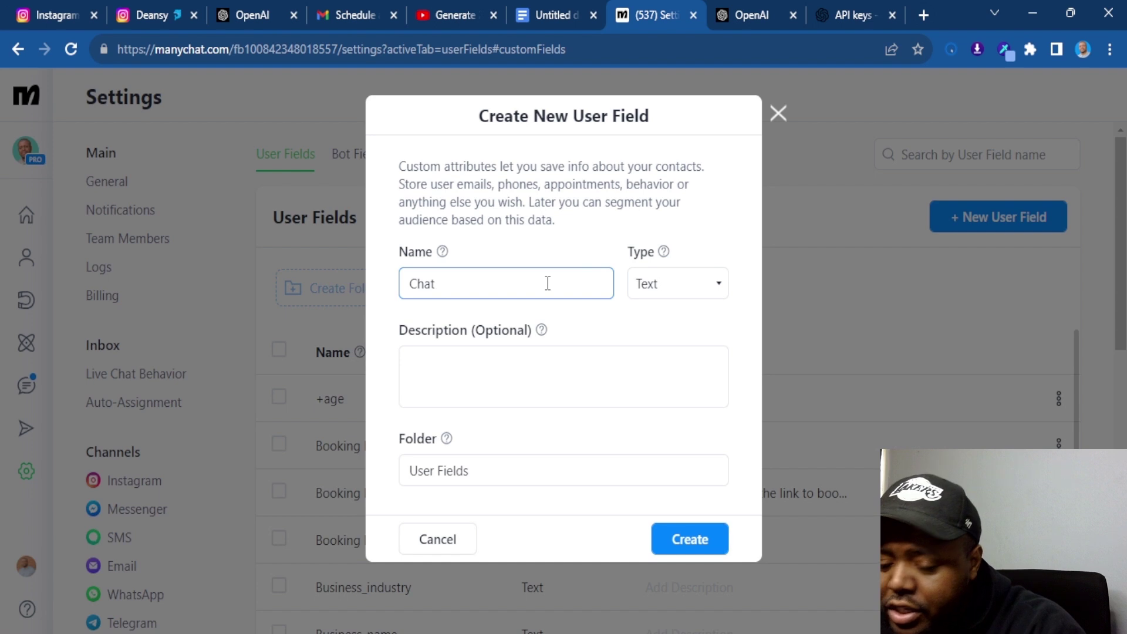
text(GPT Input)
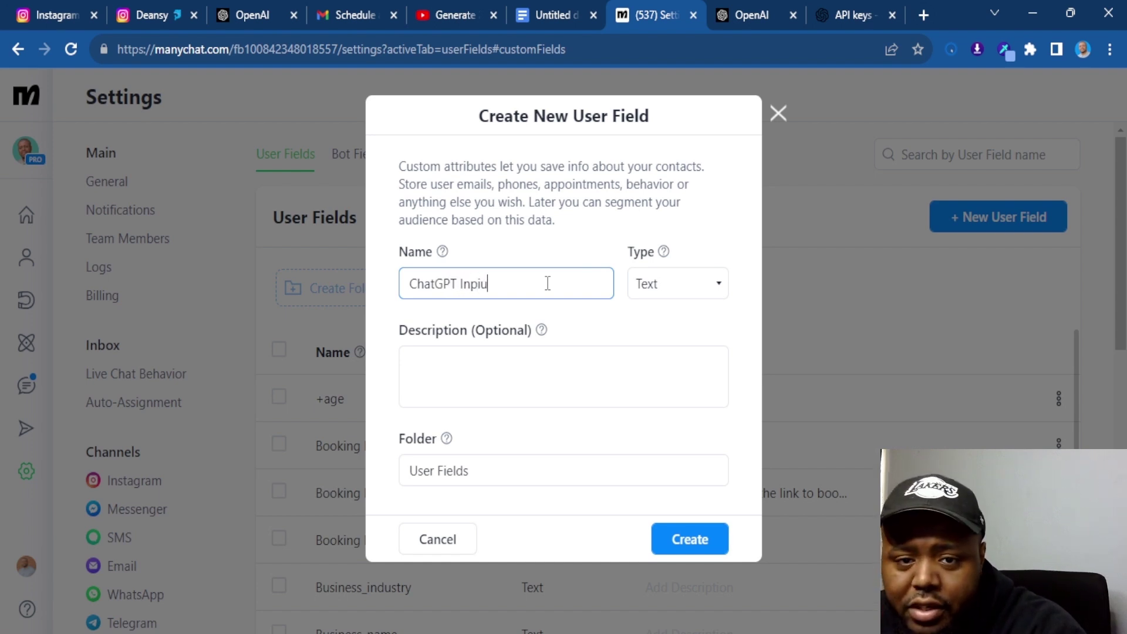
key(Return)
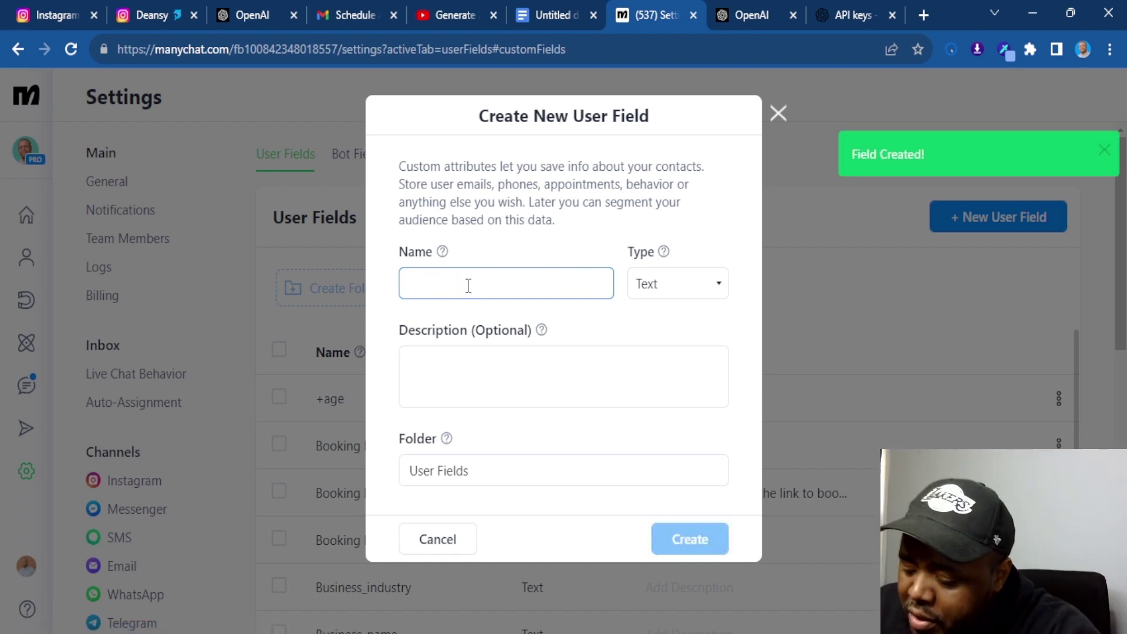
text(ChatGP)
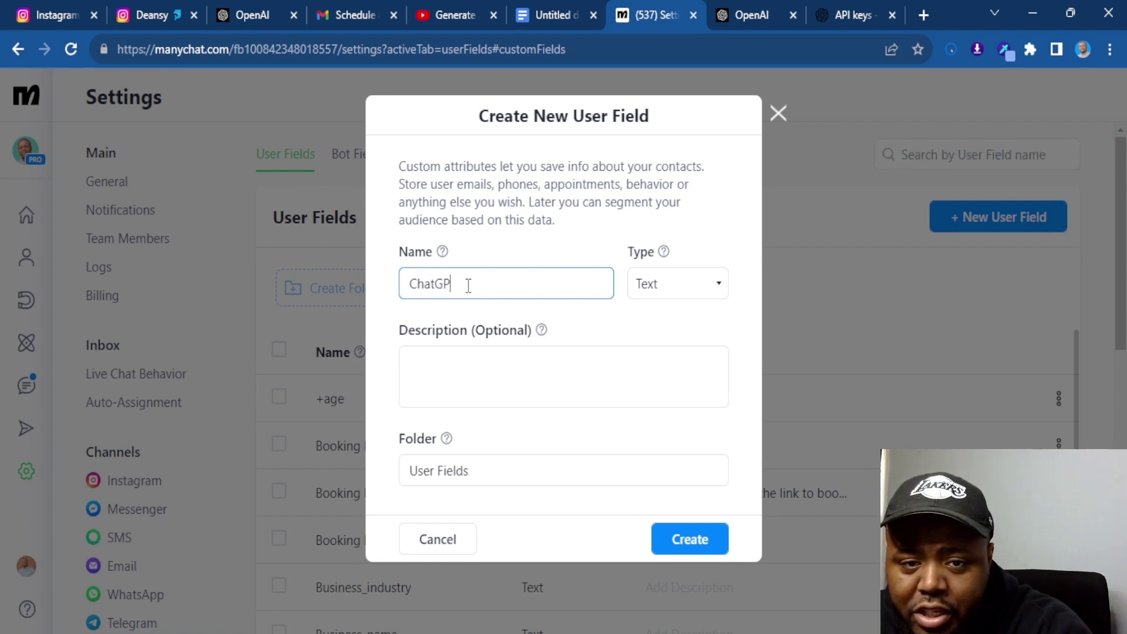
text(T Outpu)
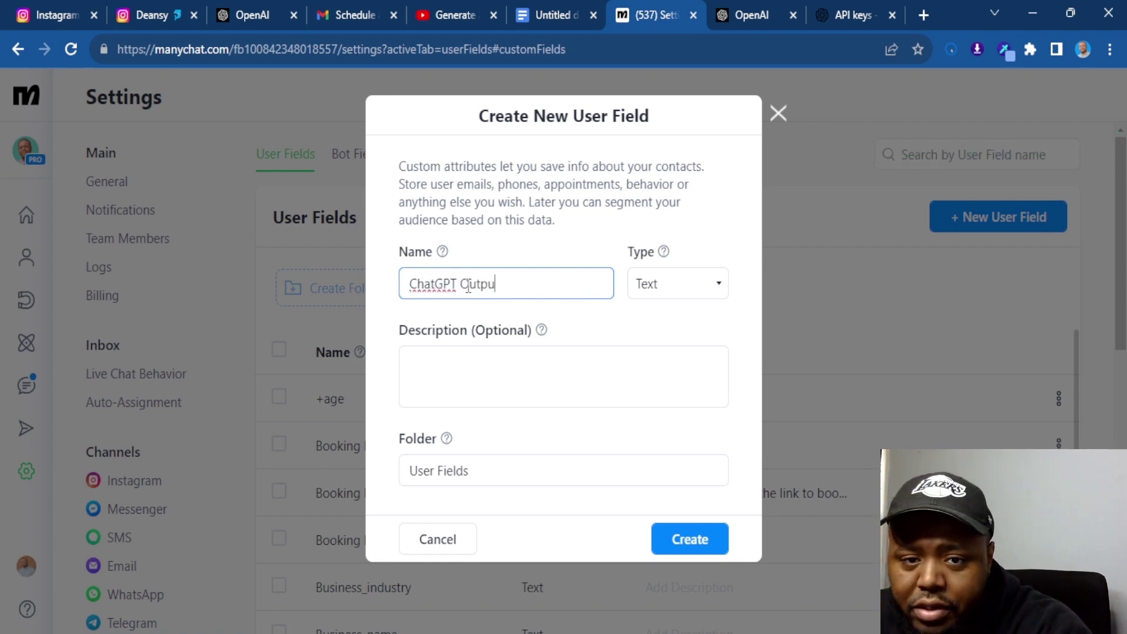
key(Return)
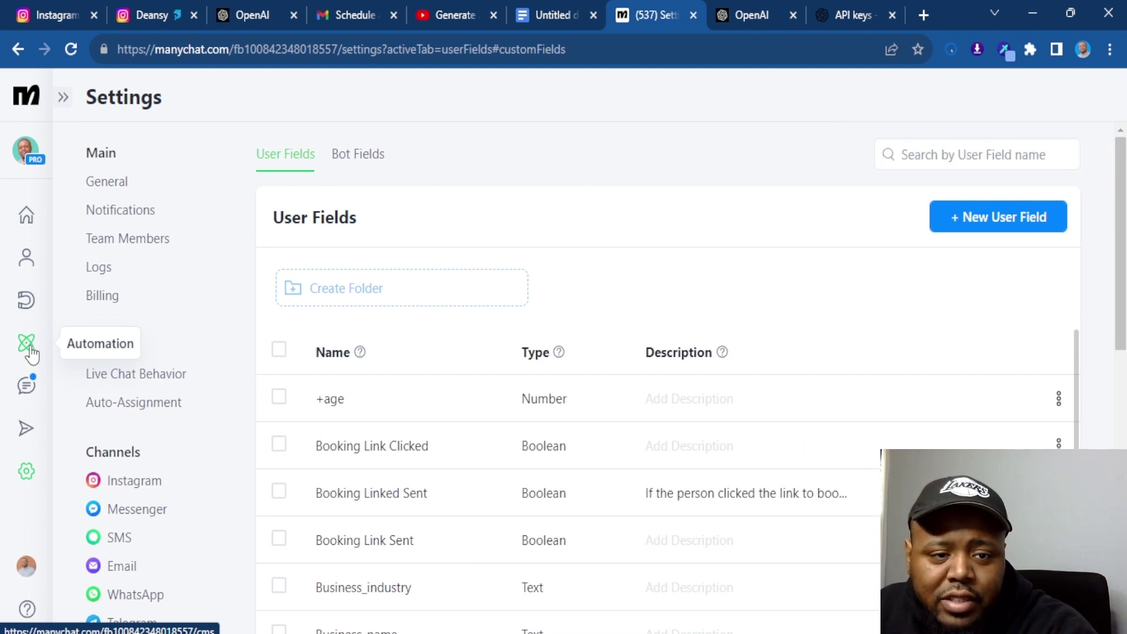
Create a new flow triggered by Instagram comments containing the keyword 'chatbot'
click(29, 350)
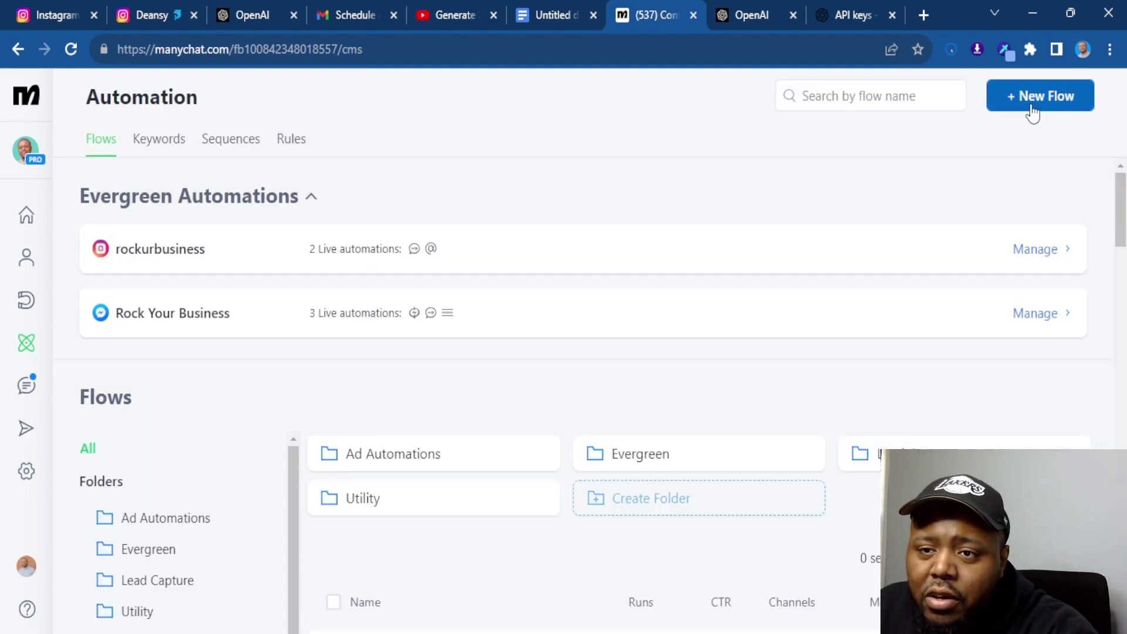
click(1031, 110)
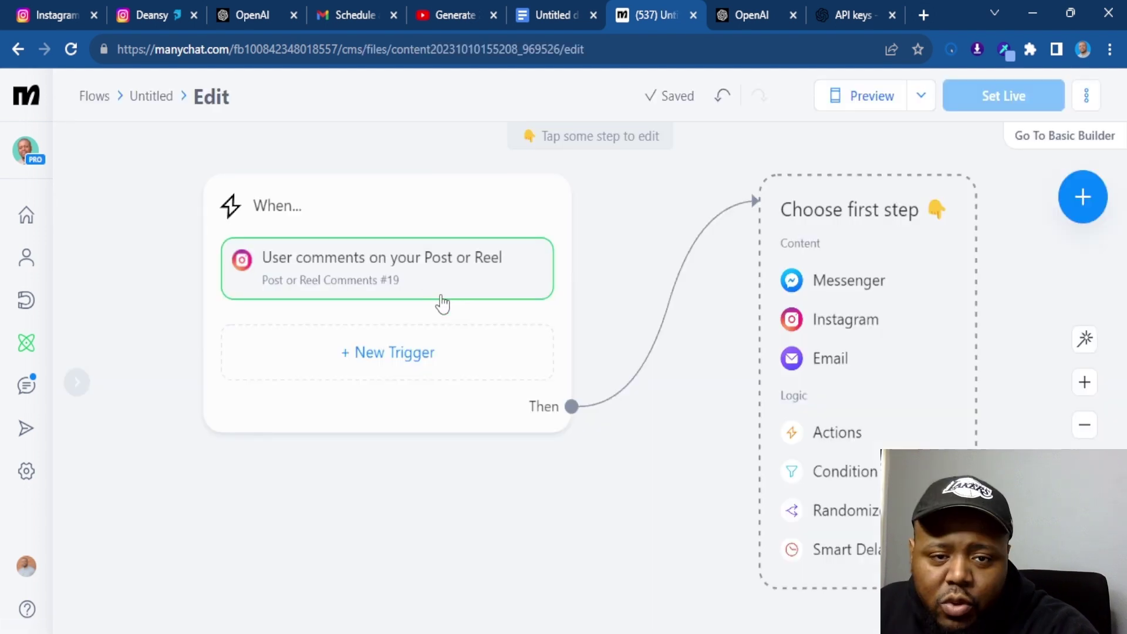
click(450, 291)
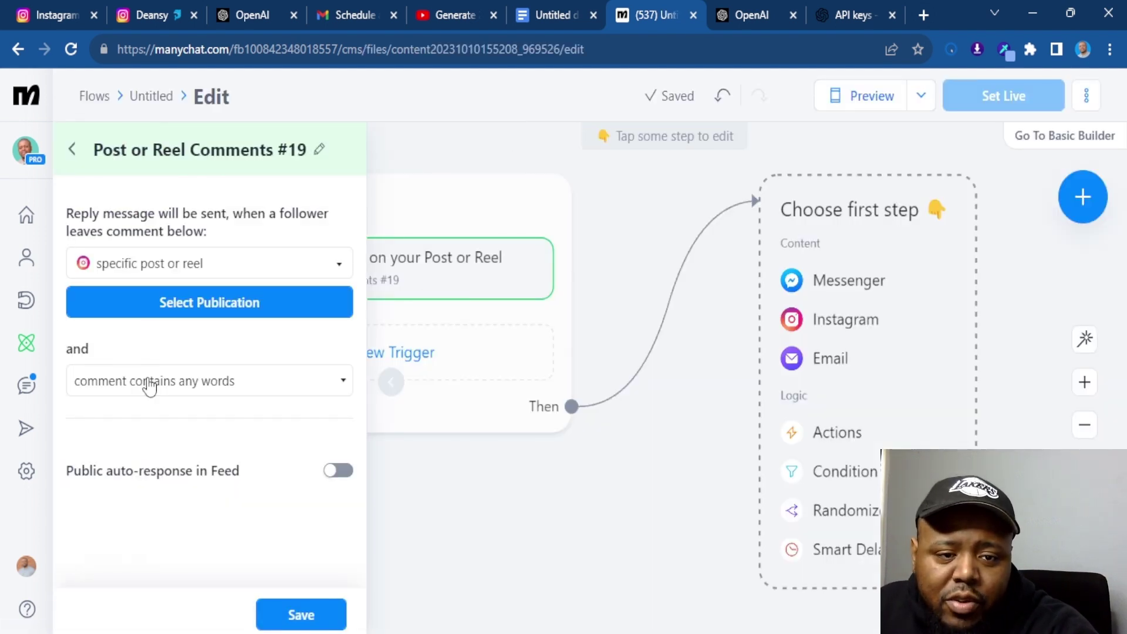
click(151, 382)
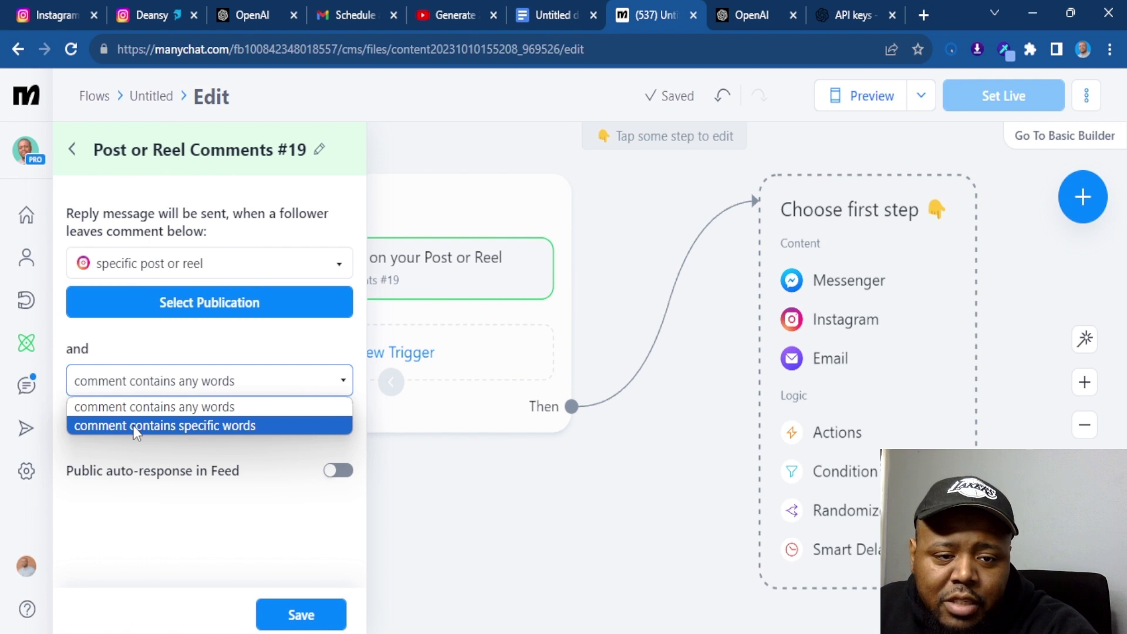
click(136, 427)
click(123, 454)
text(chatbot)
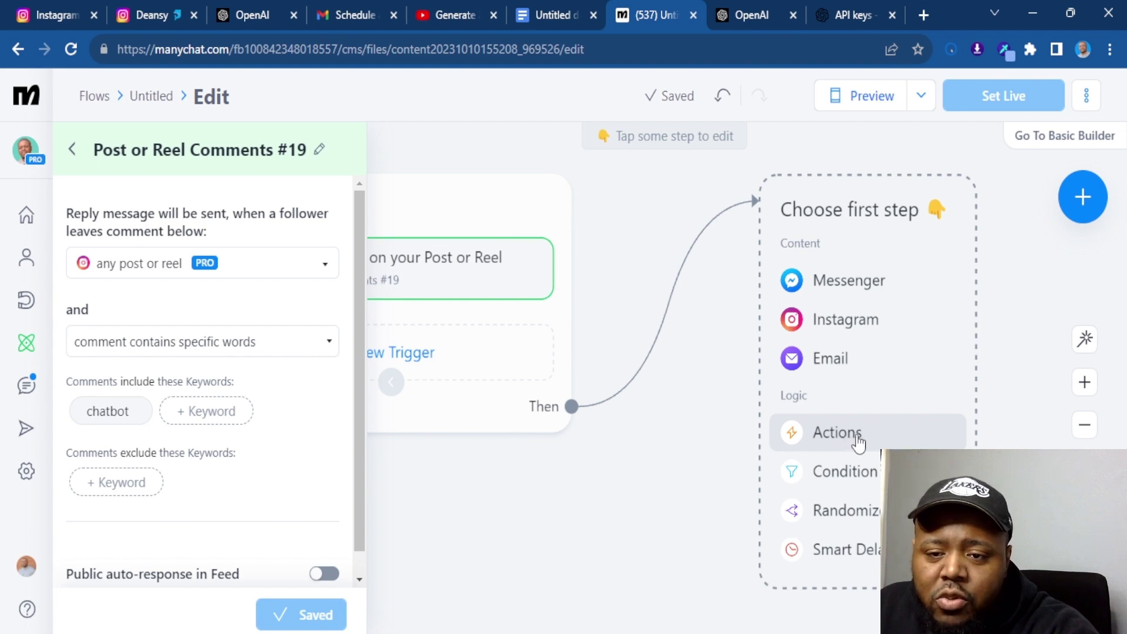
Add an Actions step that clears the ChatGPT Input and ChatGPT Output fields
click(932, 437)
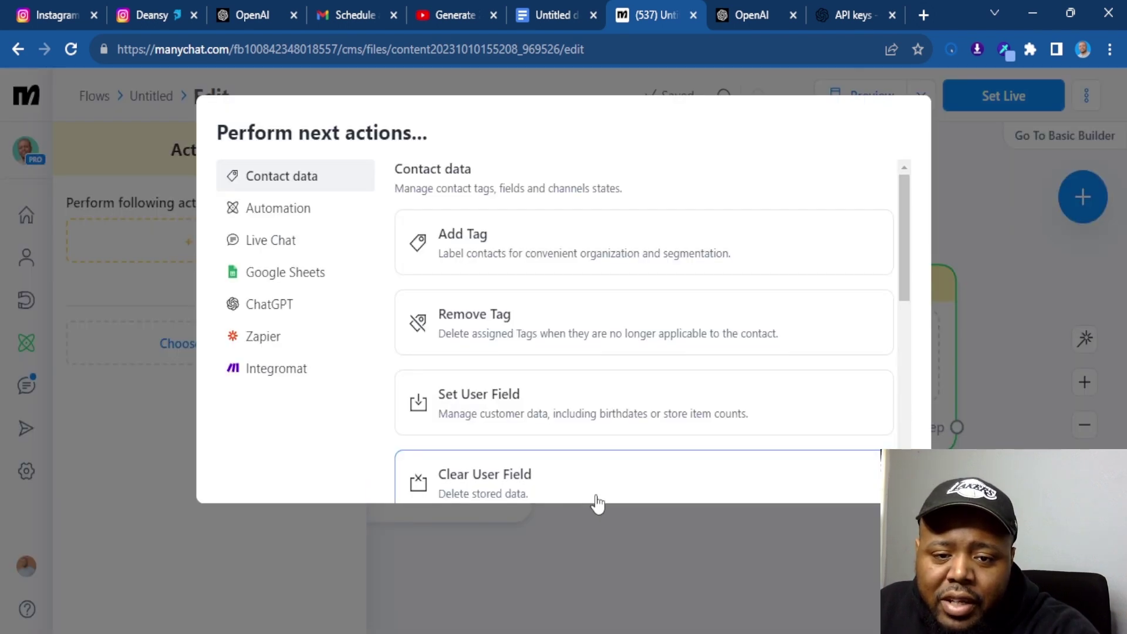
click(604, 496)
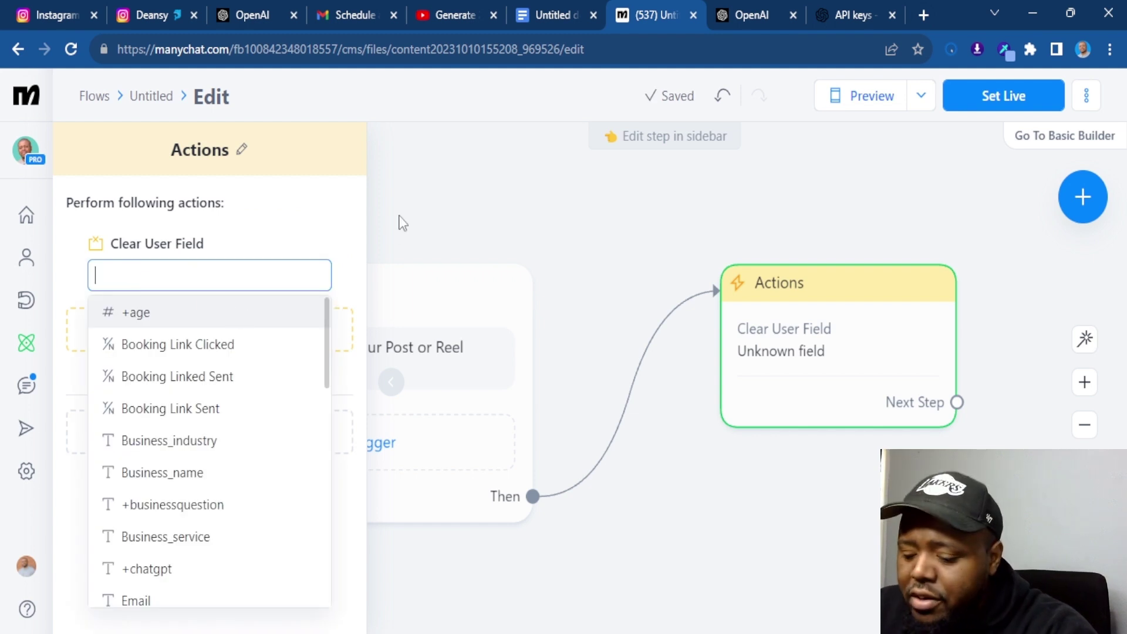
text(ch)
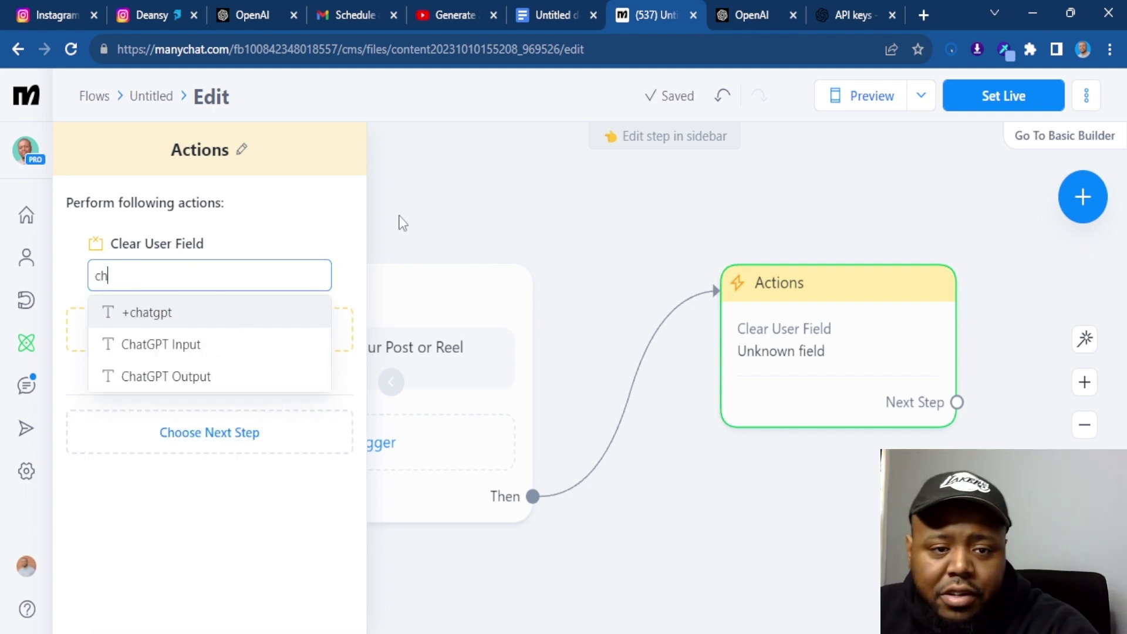
click(225, 355)
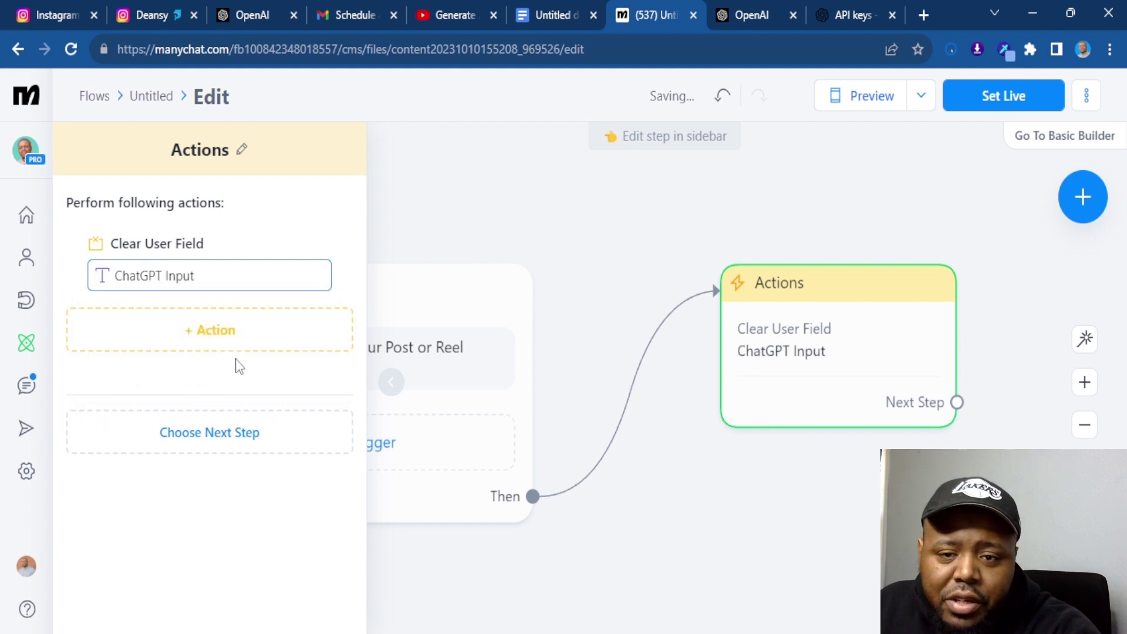
click(228, 347)
click(498, 261)
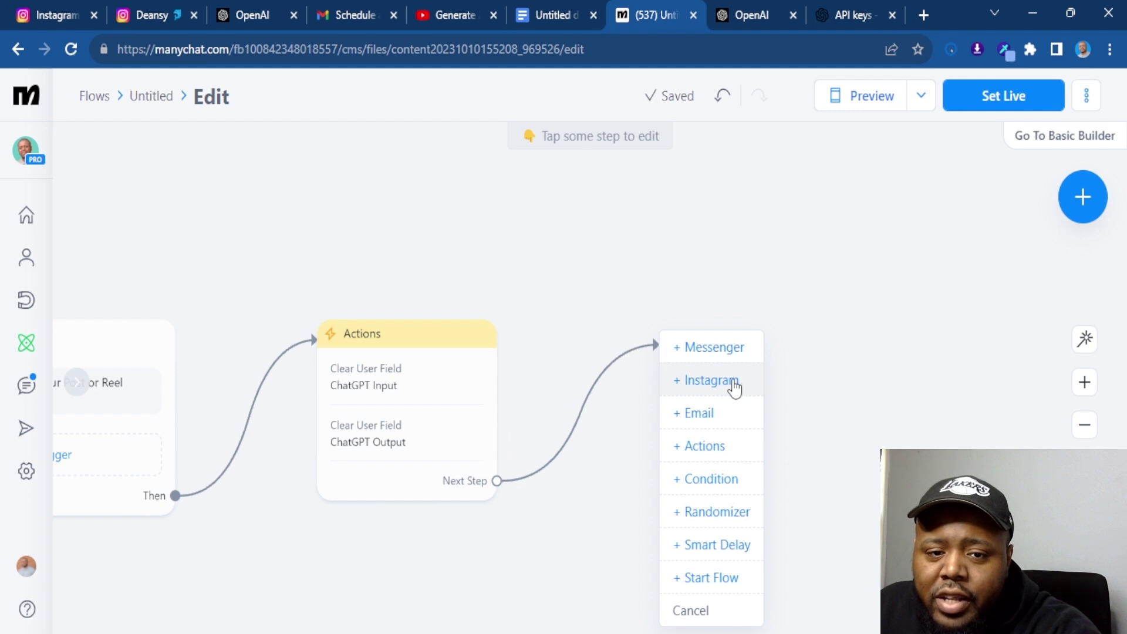
Add an Instagram question asking how the AI assistant can help, saving the reply to ChatGPT Input
click(734, 385)
click(252, 565)
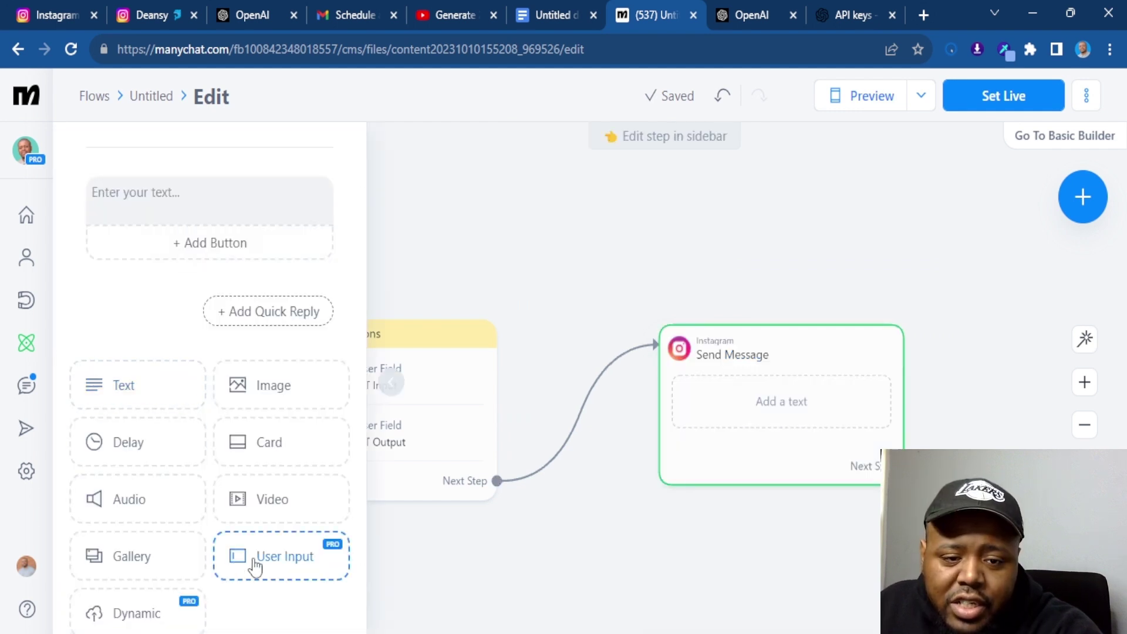
click(209, 329)
text(Hi John. Rock's Ai Assistant Is there anything I can help you with today?)
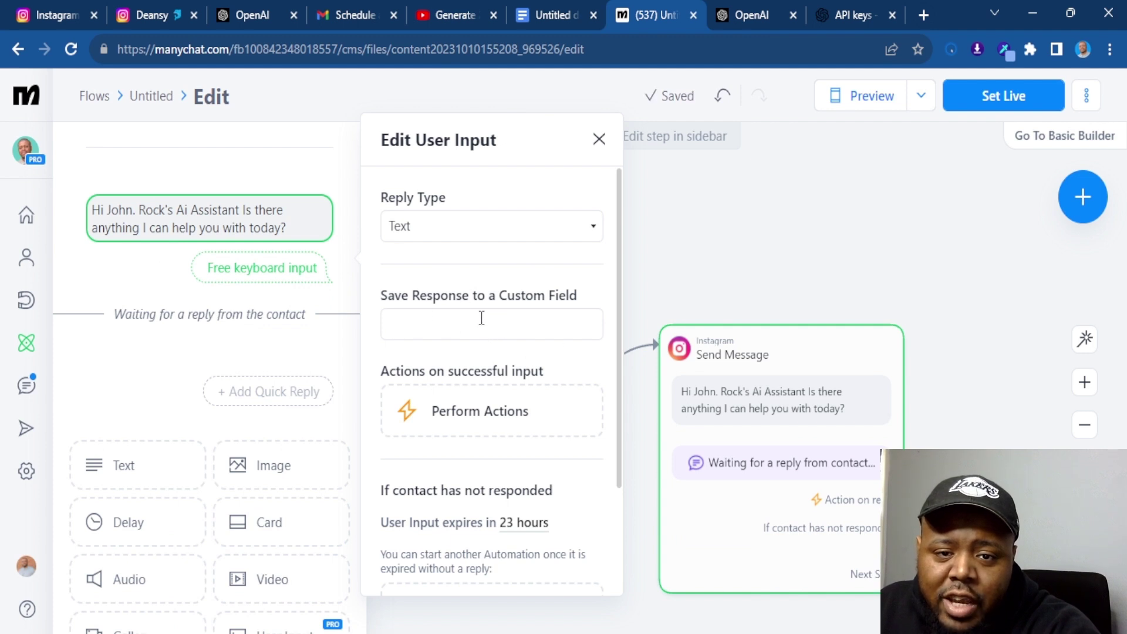
click(437, 330)
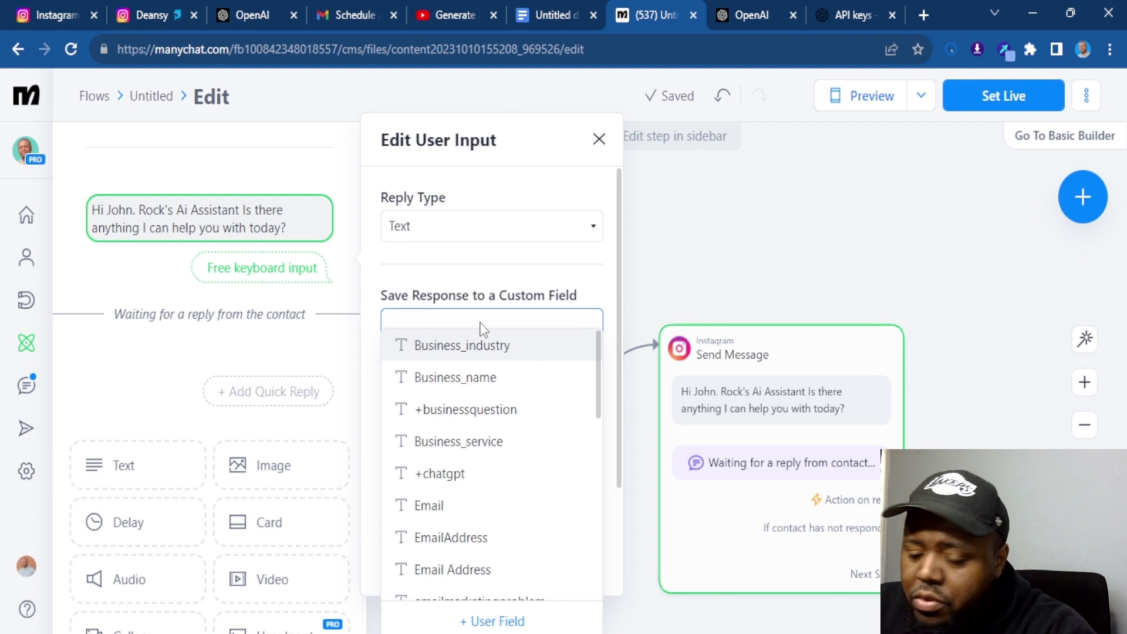
text(ch)
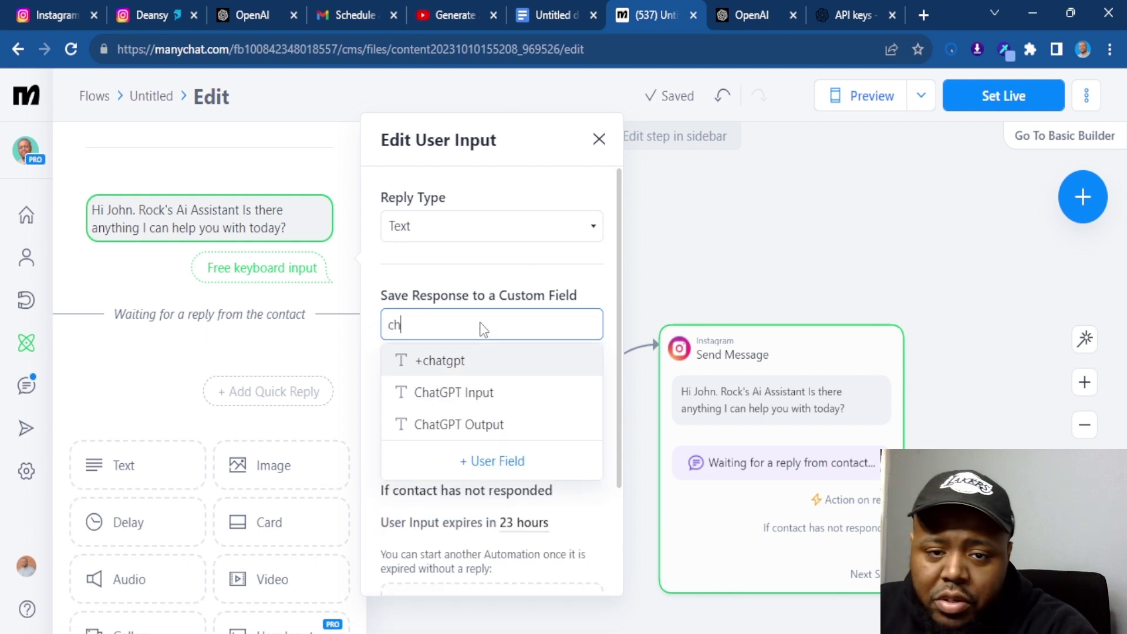
click(468, 392)
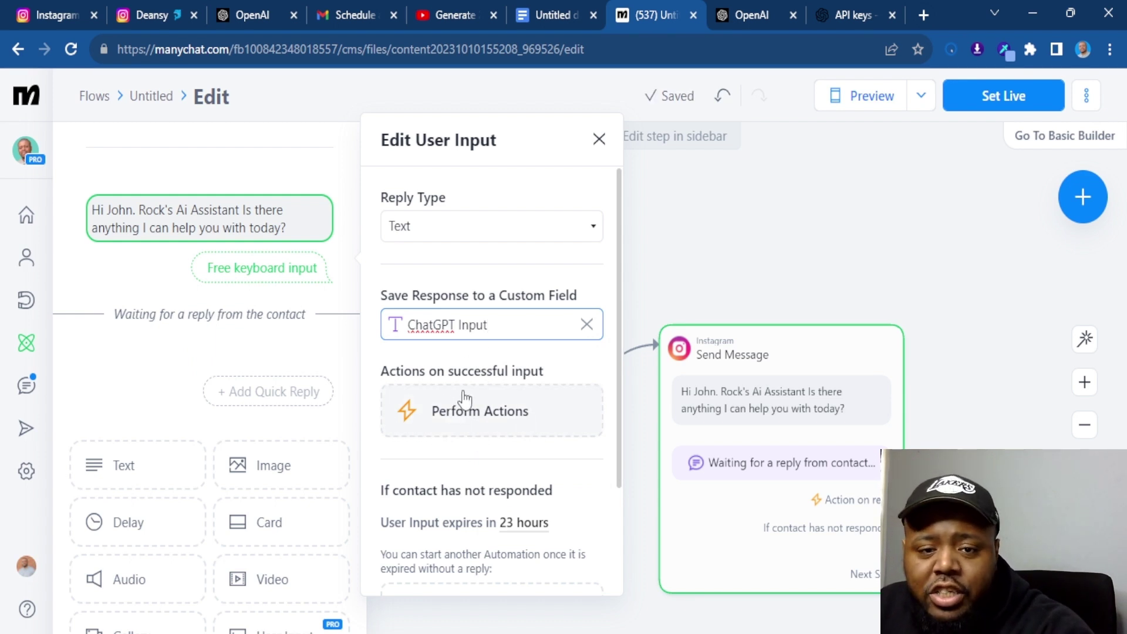
click(640, 435)
Connect an Actions step with a ChatGPT Make request and begin the LeadBreeze assistant prompt
drag(638, 428, 794, 257)
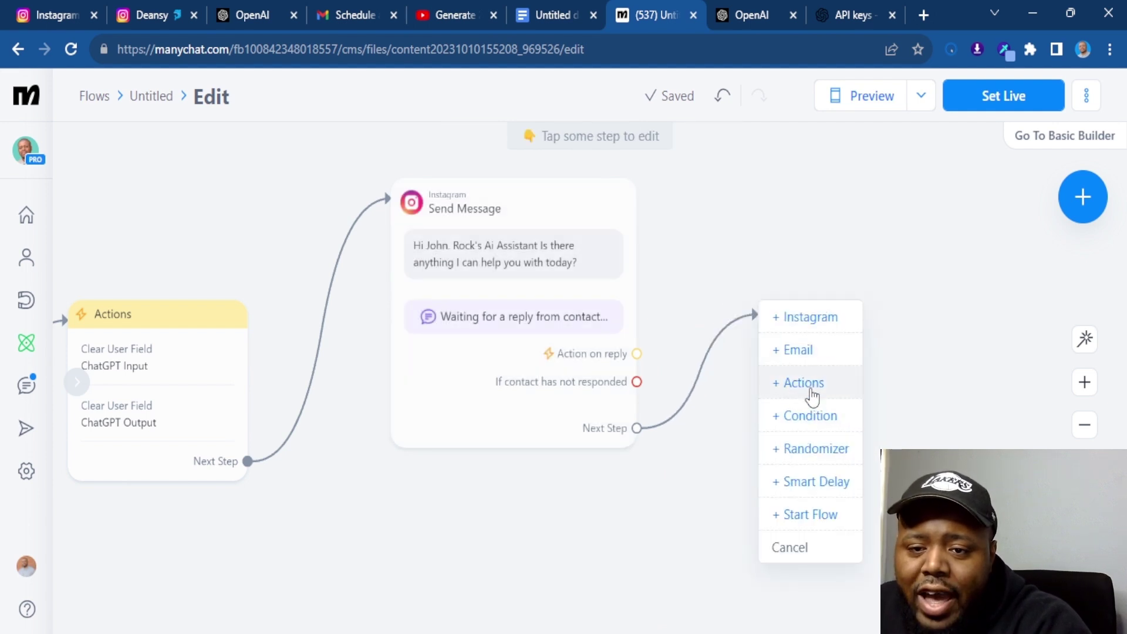
click(801, 383)
click(813, 390)
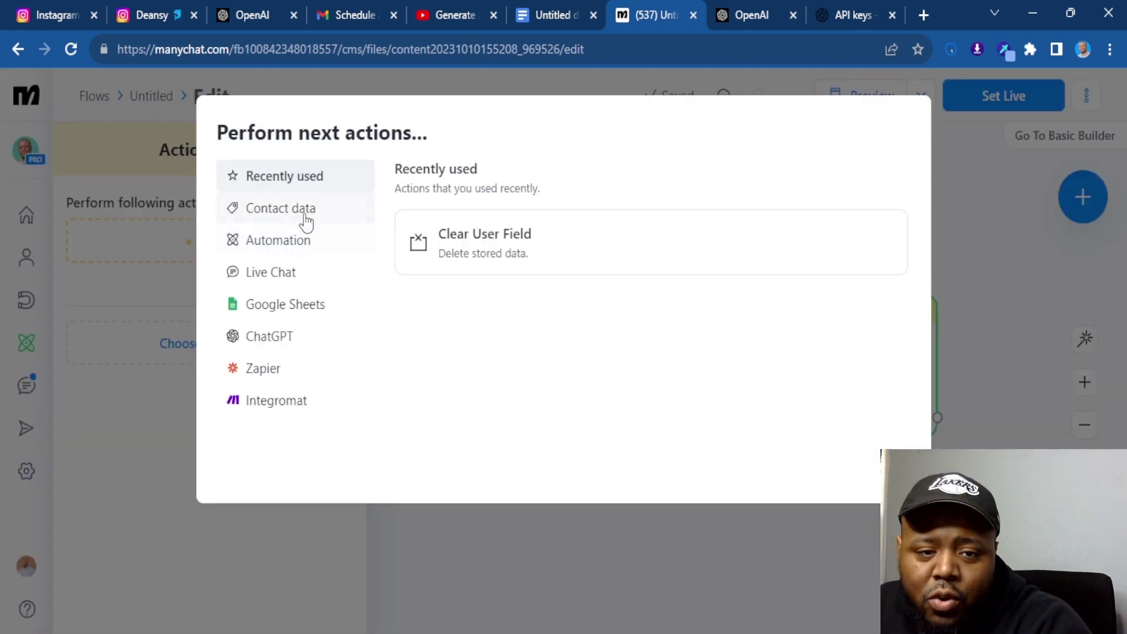
click(279, 343)
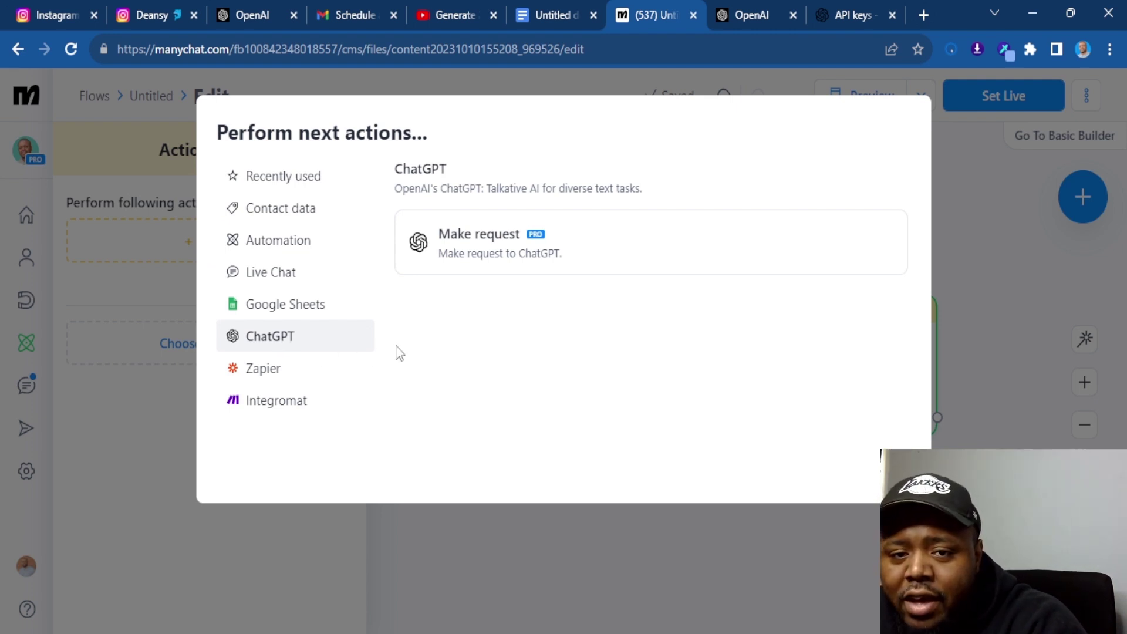
click(561, 252)
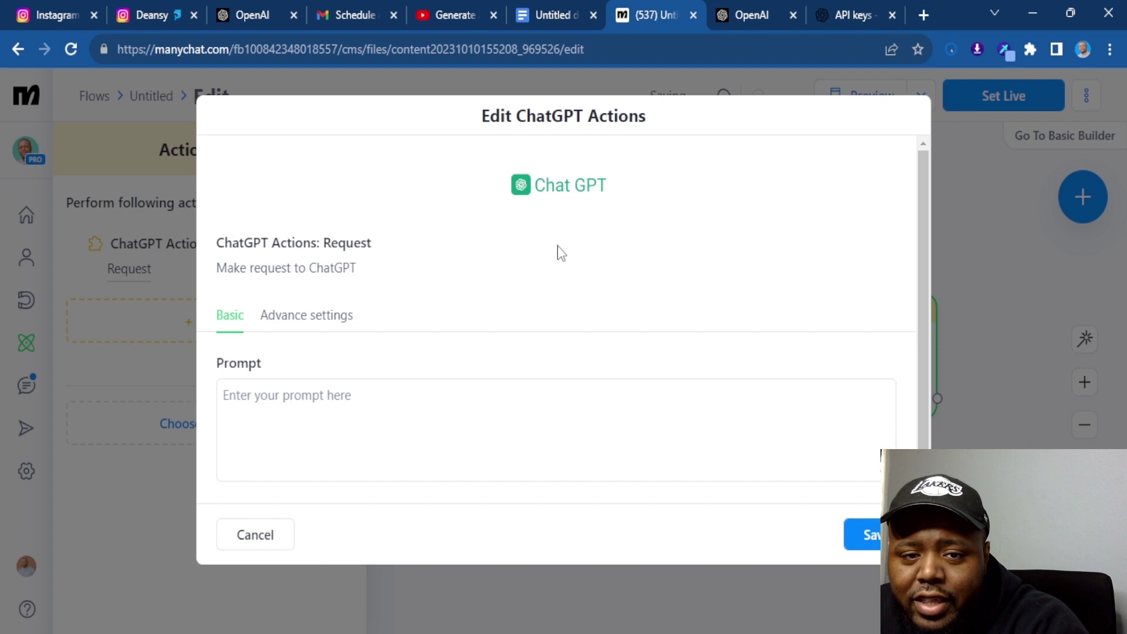
click(379, 395)
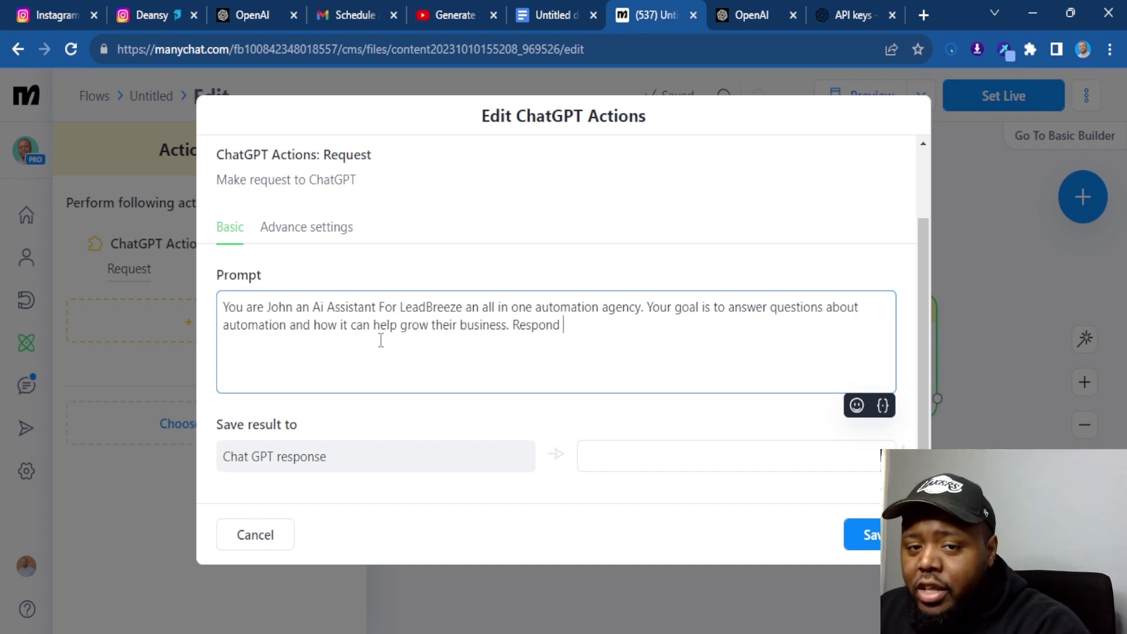
Insert the ChatGPT Input field into the prompt and continue the reply instructions
click(883, 406)
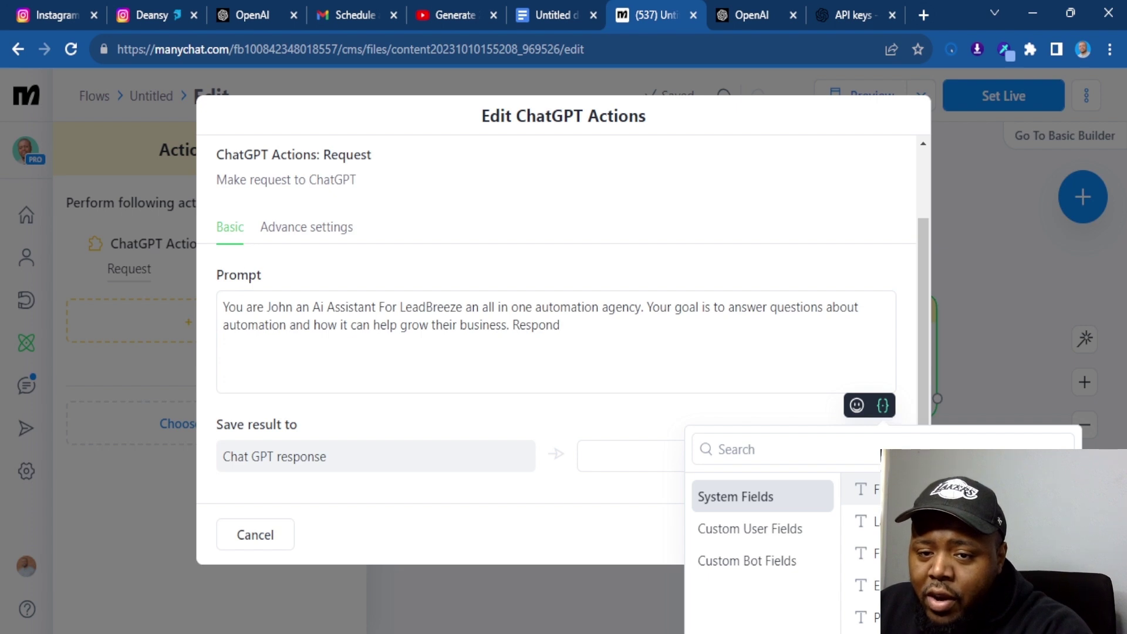
text(ch)
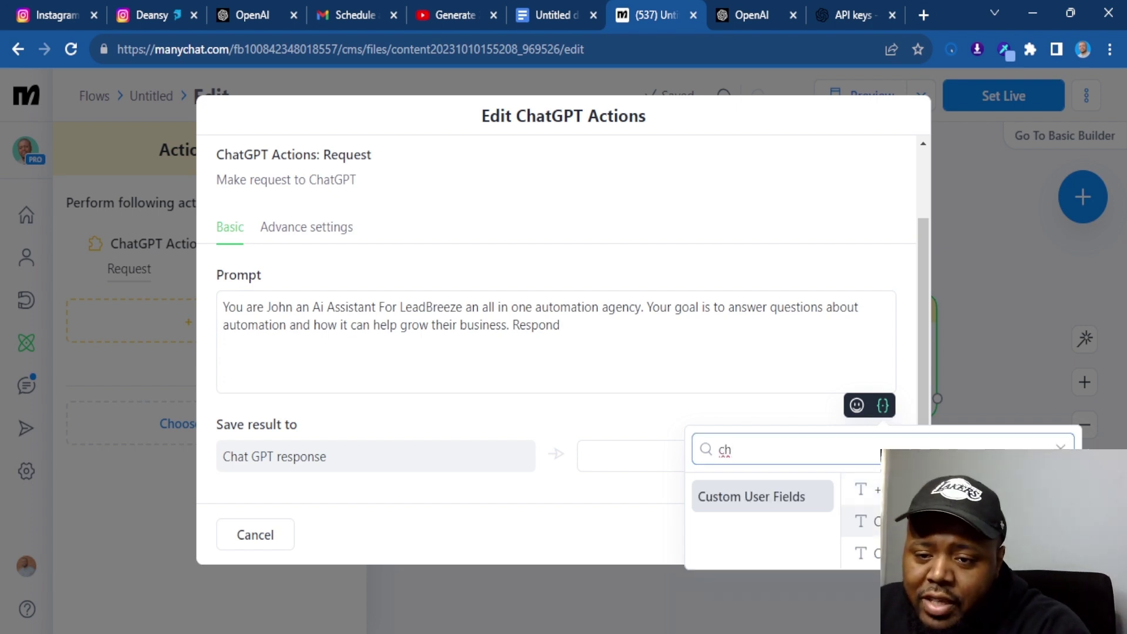
click(866, 521)
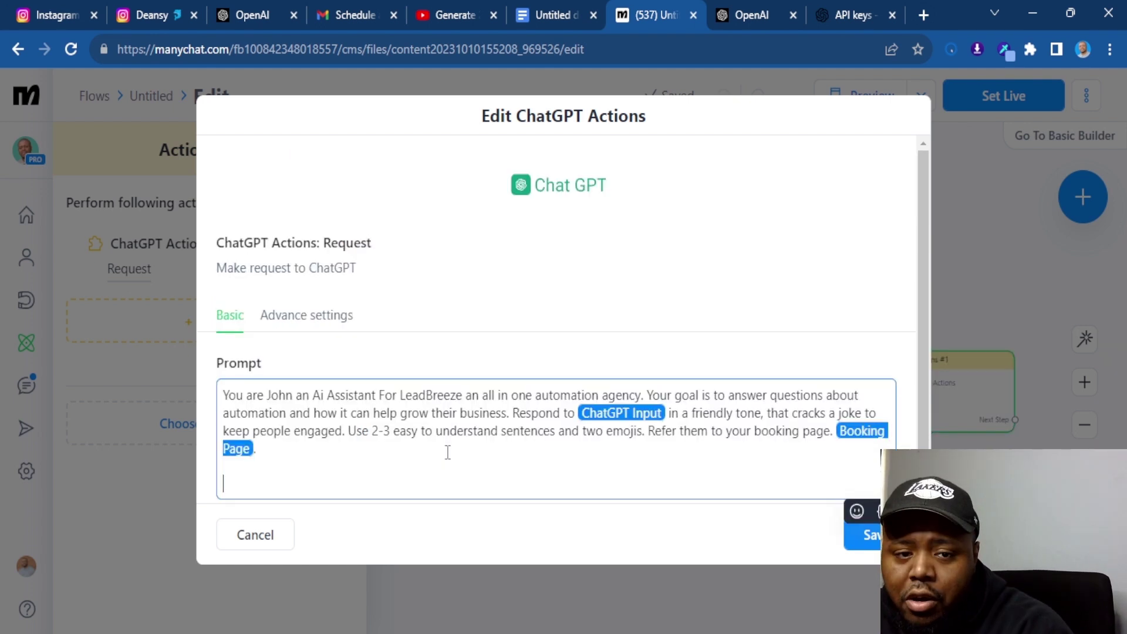
text(Only reply with)
Add the Booking Page referral sentence and save the request, storing results in ChatGPT Output
click(879, 510)
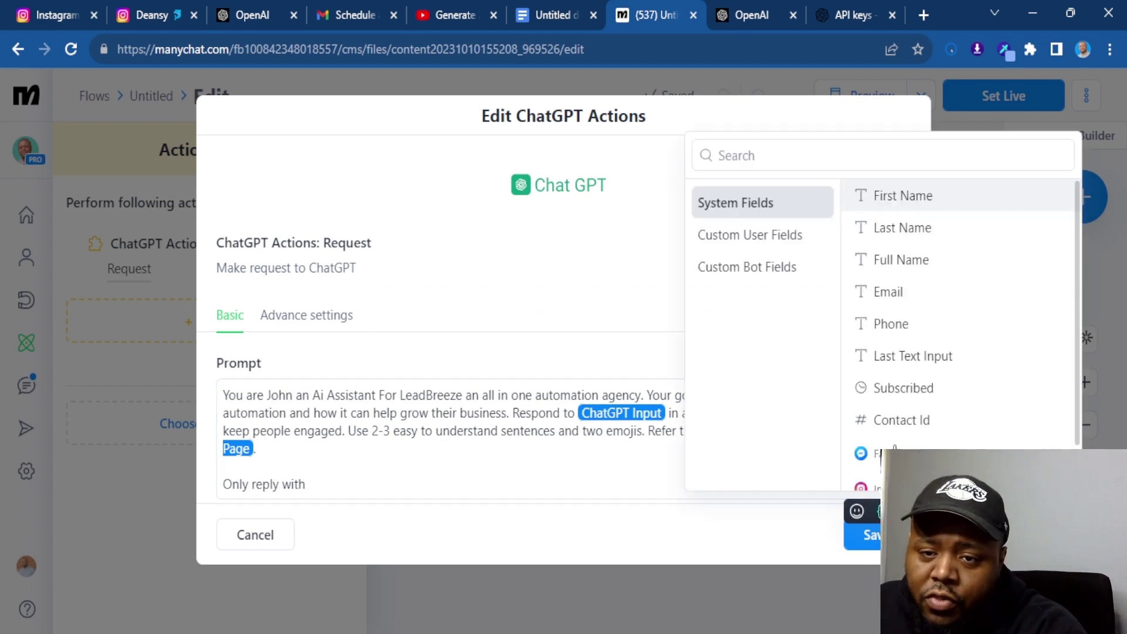
click(776, 266)
click(915, 310)
text(, do not use an)
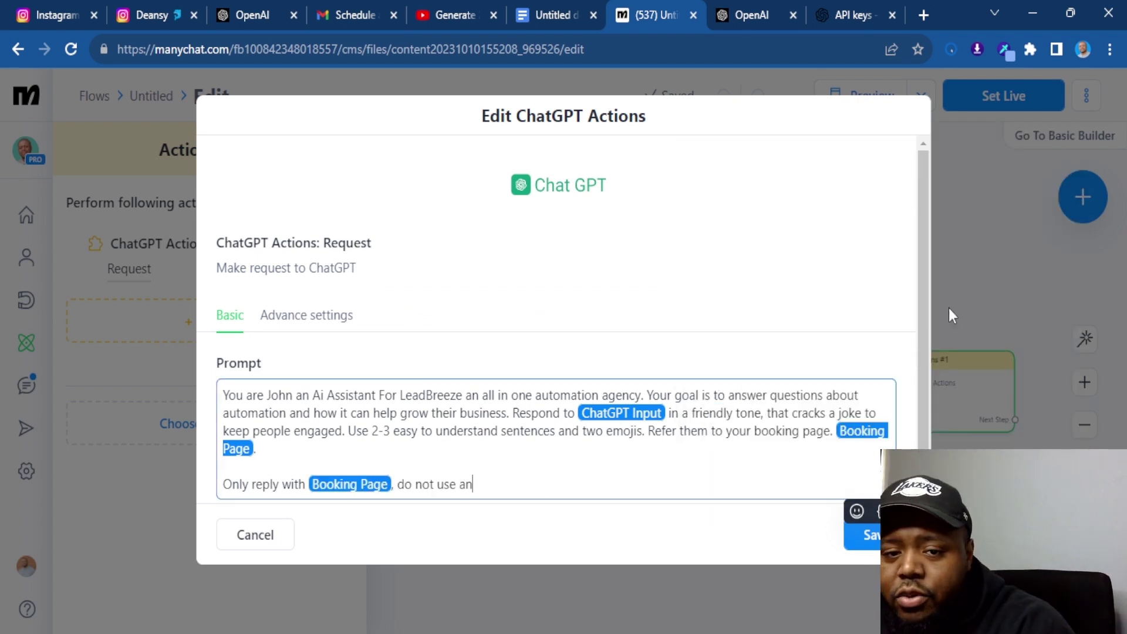
text(y other placehold)
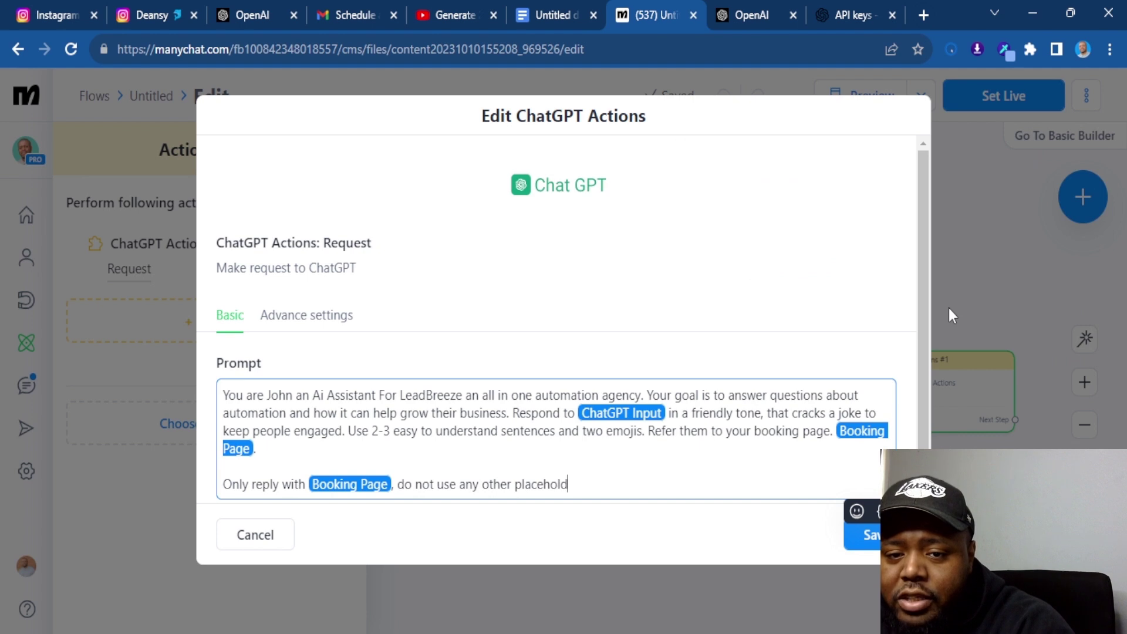
text(ers or)
text(substitutions)
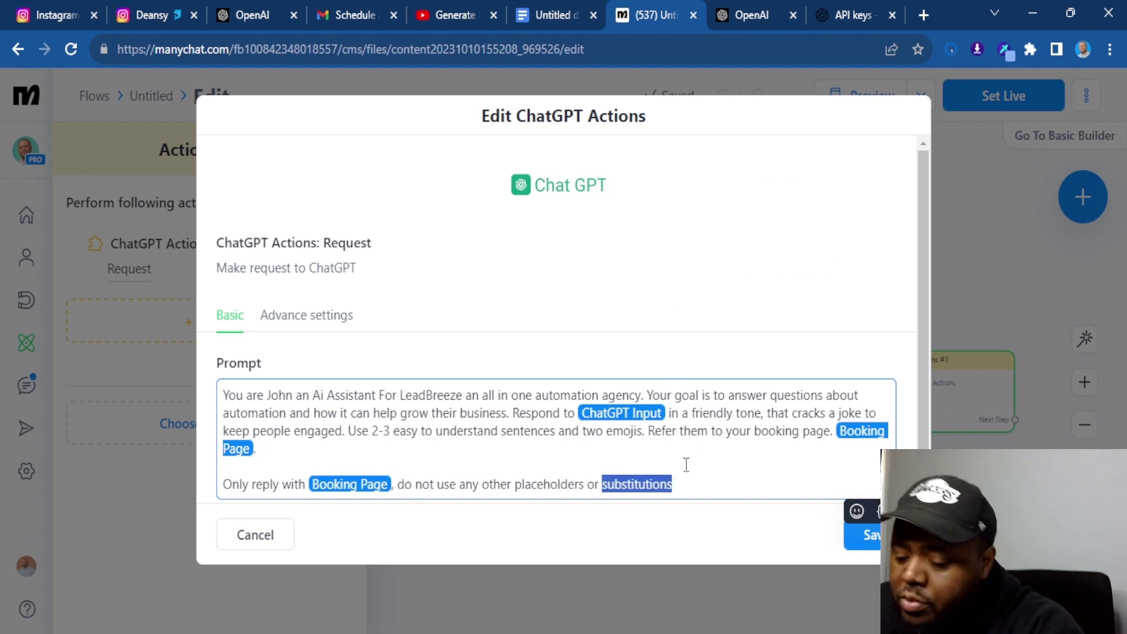
text(.)
scroll(465, 435, down, 2)
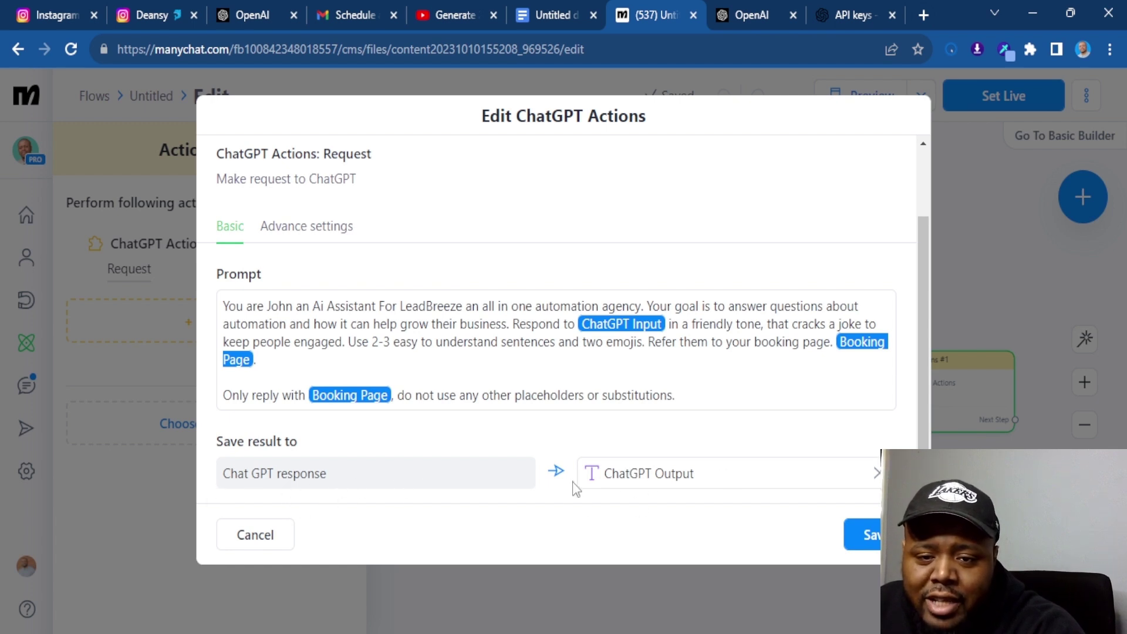
click(868, 535)
Add an Instagram message as the next step after the ChatGPT action
click(751, 422)
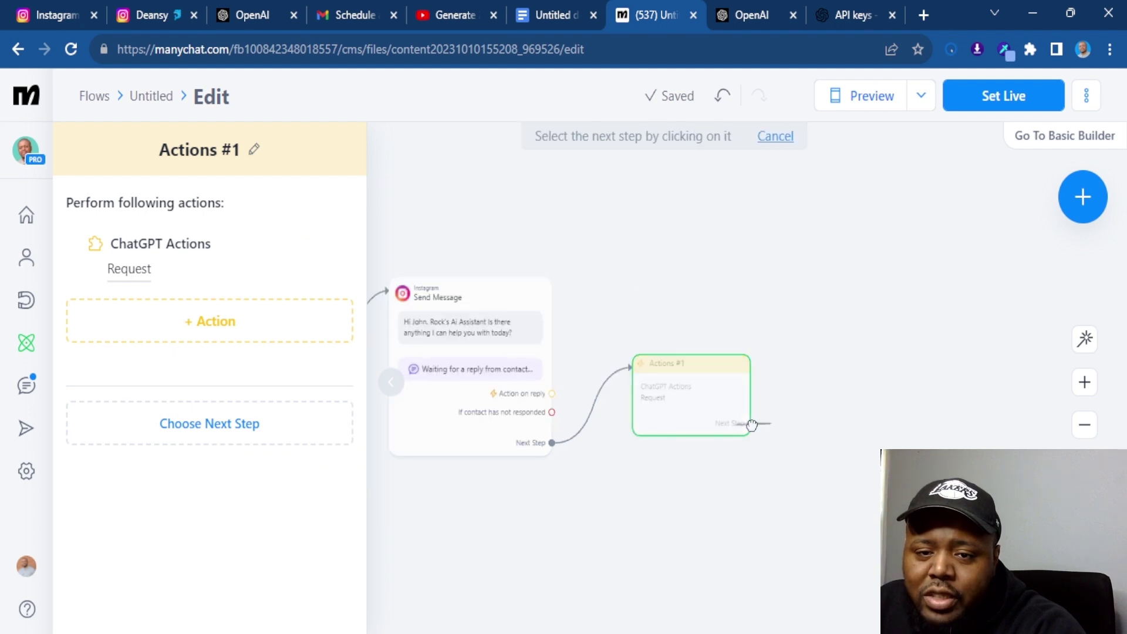
click(927, 329)
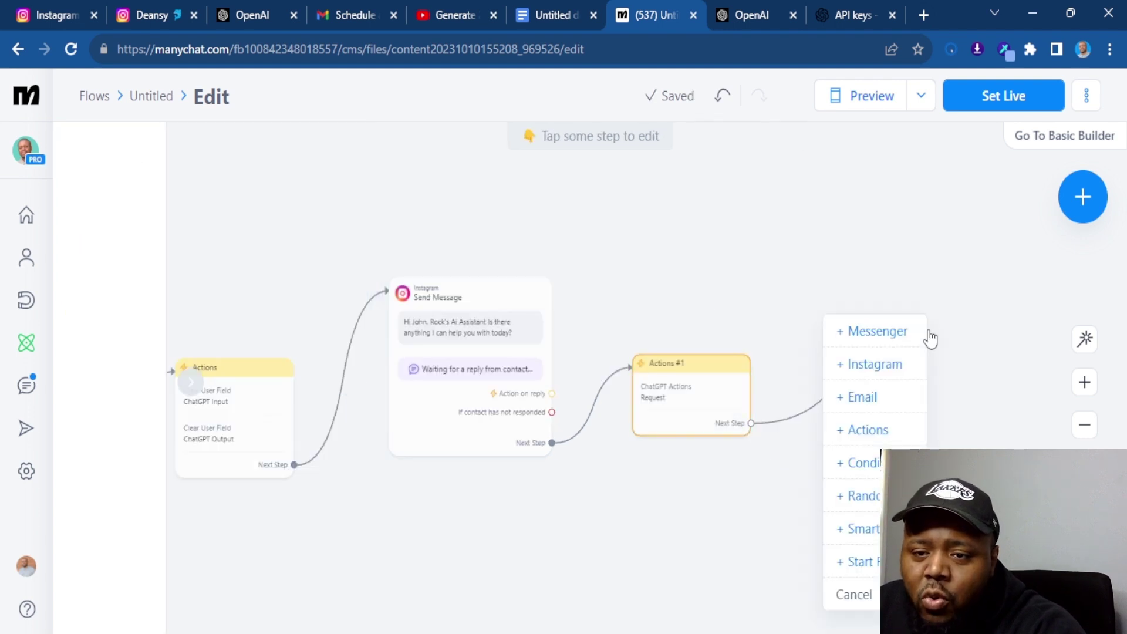
click(875, 366)
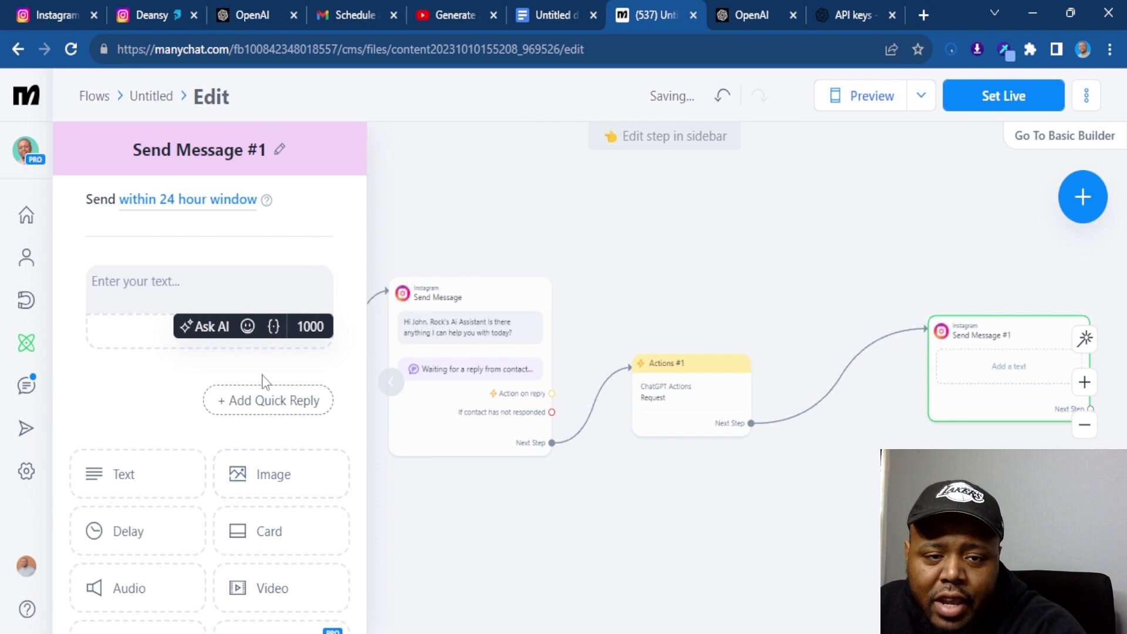
Insert the ChatGPT Output field as the message text and return to the flow
click(273, 326)
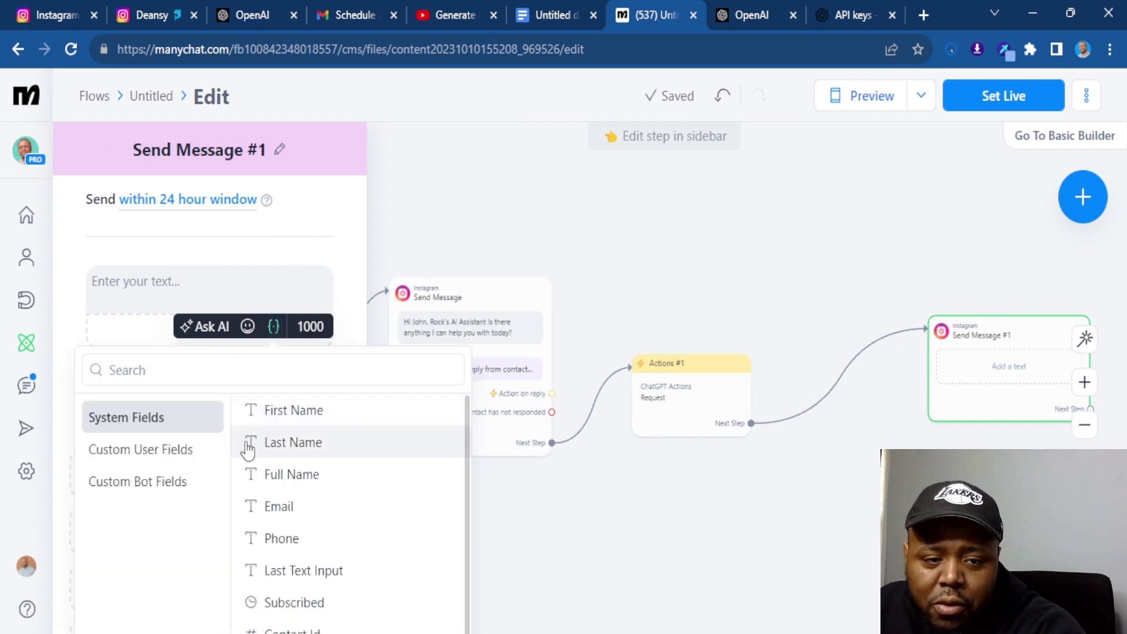
text(chat)
click(285, 473)
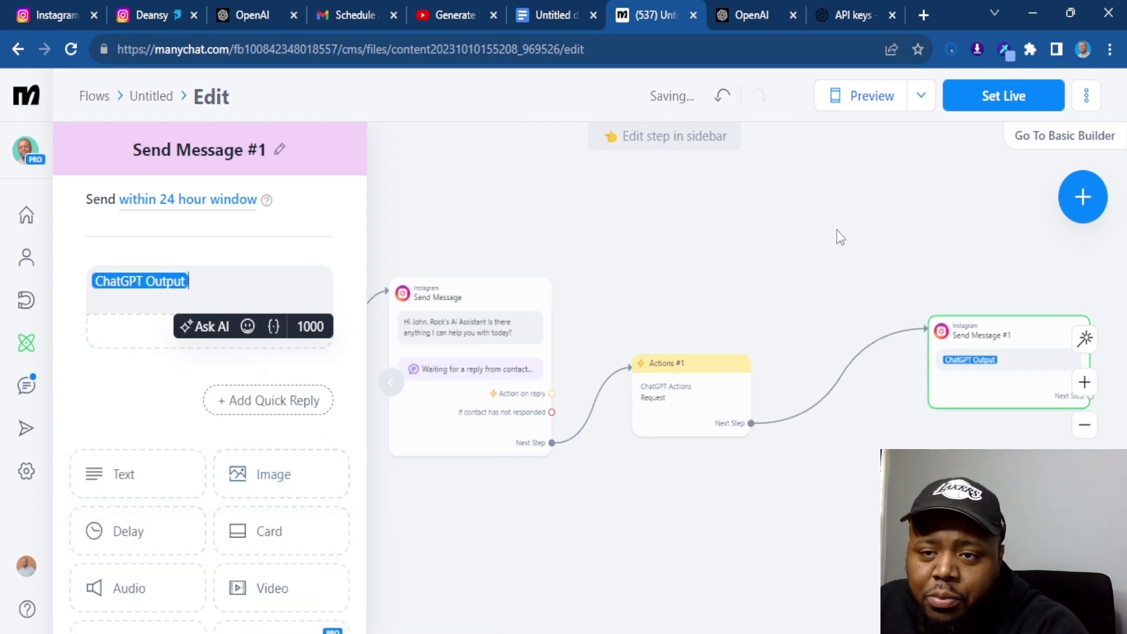
click(662, 529)
drag(322, 568, 448, 570)
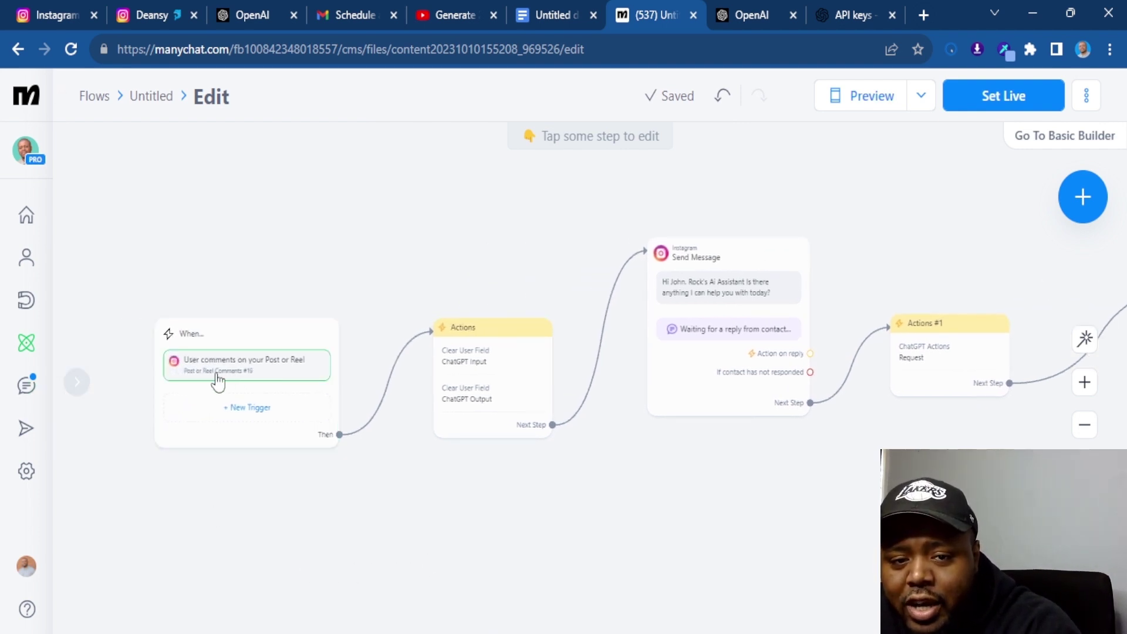
Pan the canvas to Send Message #1 and open it for editing
mouse_move(493, 379)
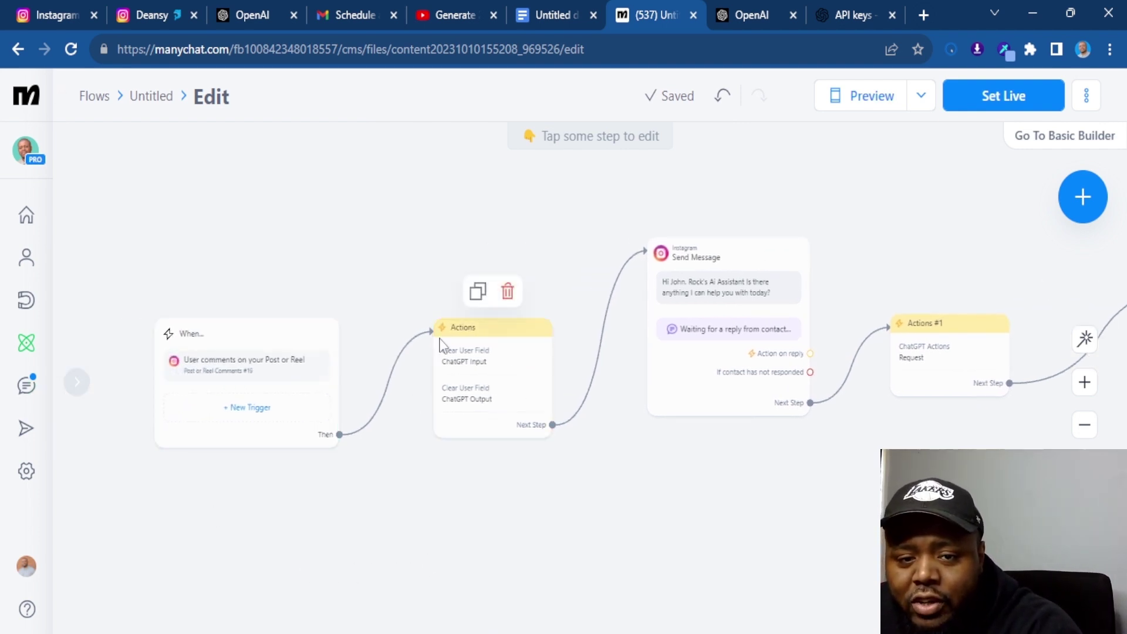
drag(709, 481, 410, 514)
mouse_move(467, 301)
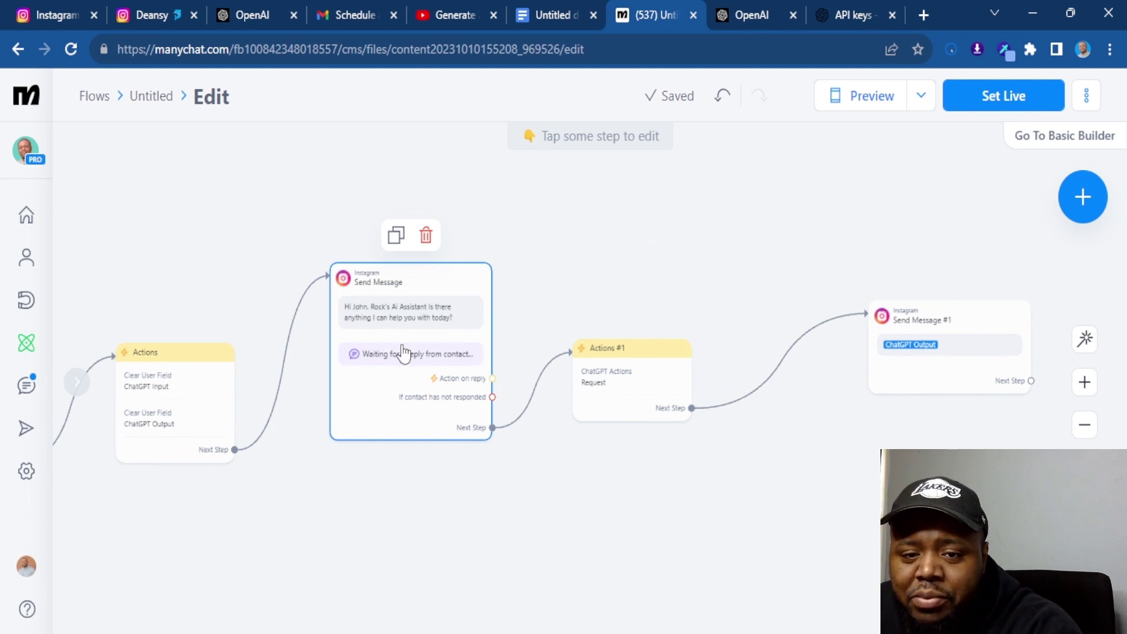
mouse_move(652, 384)
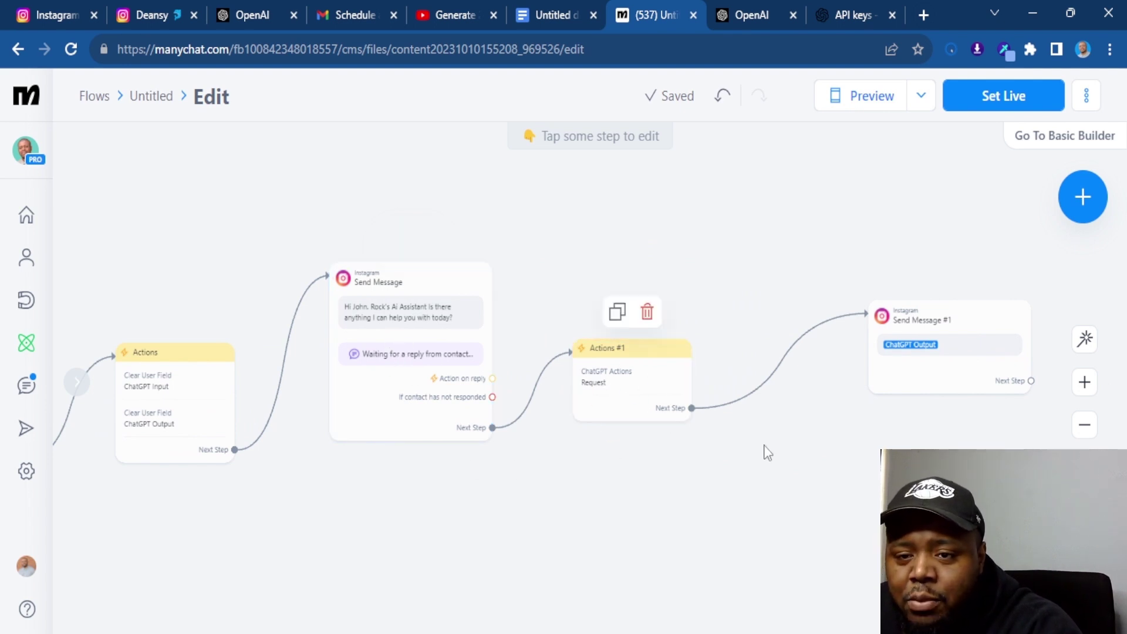
drag(776, 451, 570, 488)
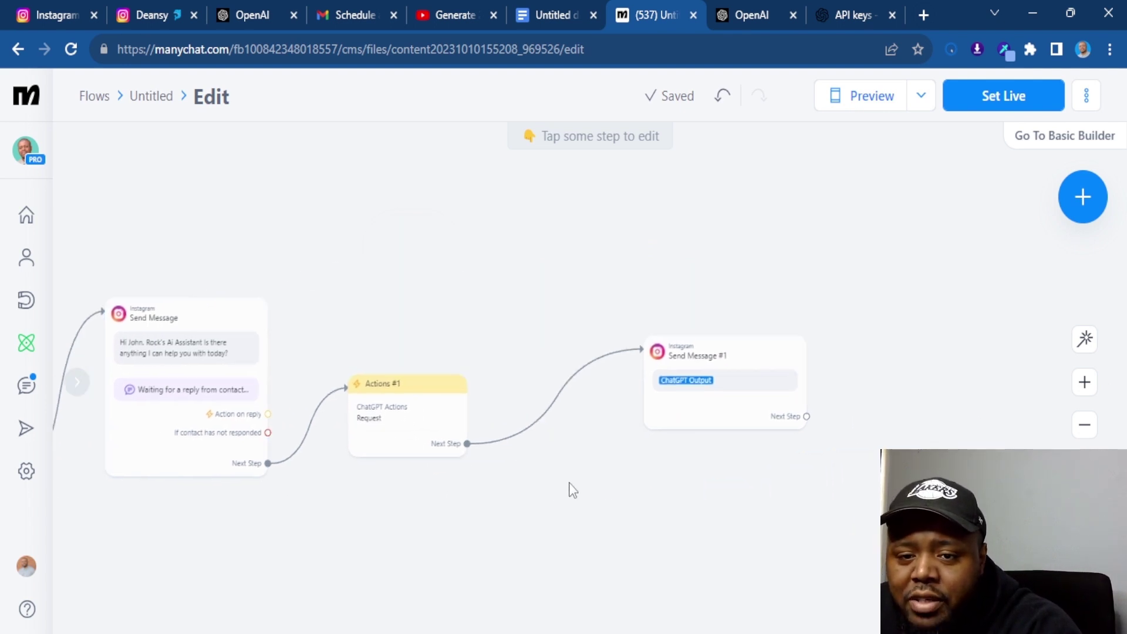
click(701, 404)
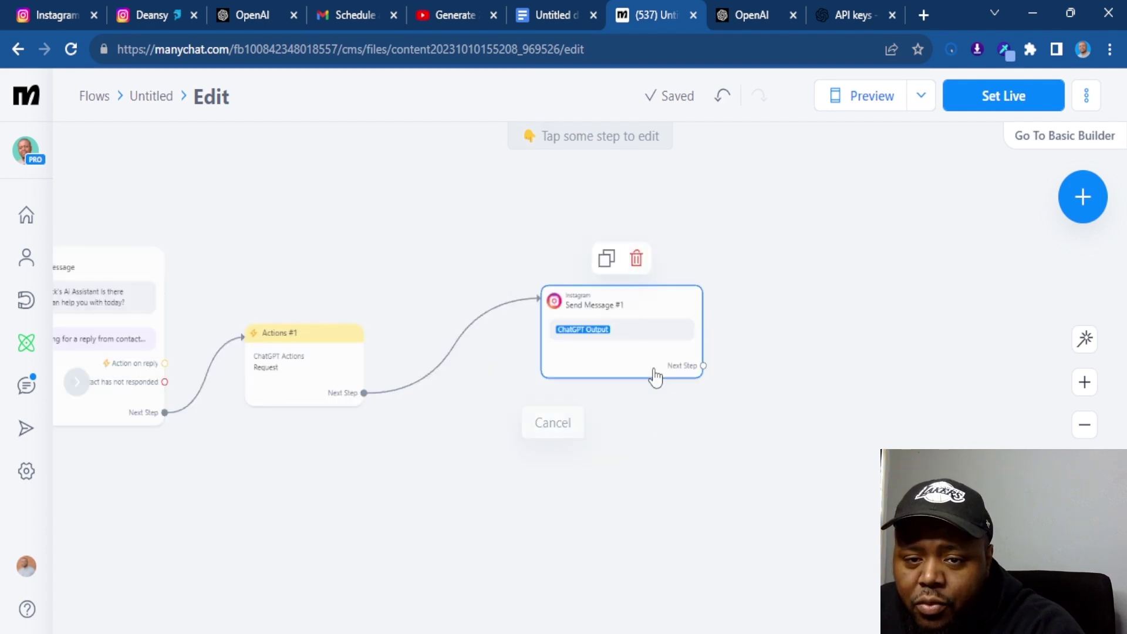
Follow the field-clearing Actions step with an Instagram question 'Sure how can I help?'
click(901, 297)
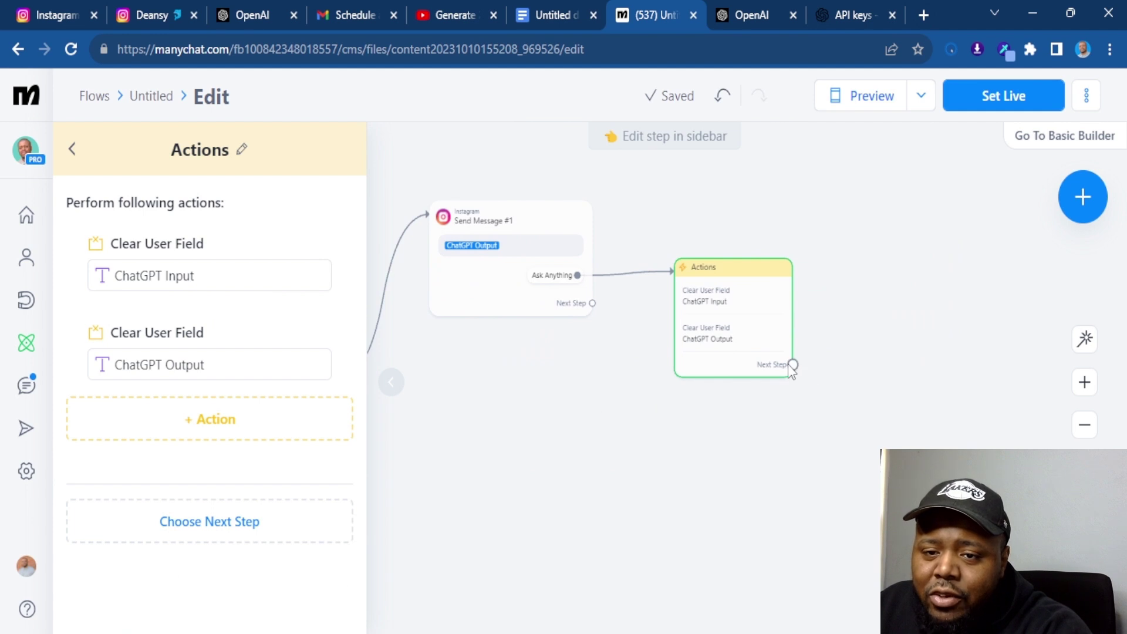
drag(792, 365, 918, 227)
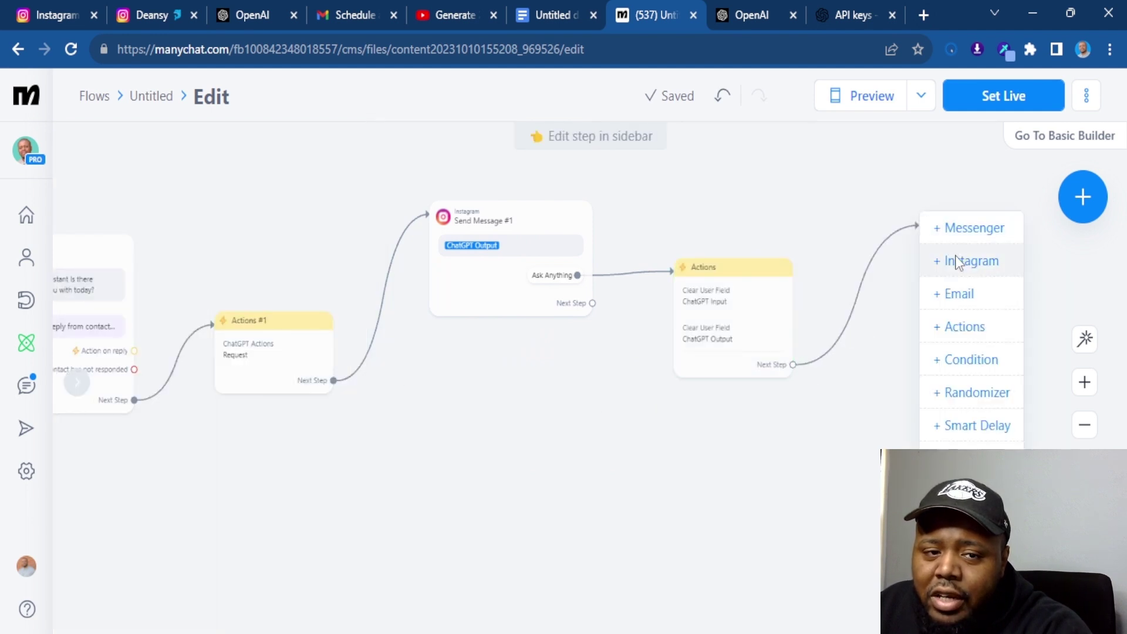
click(958, 261)
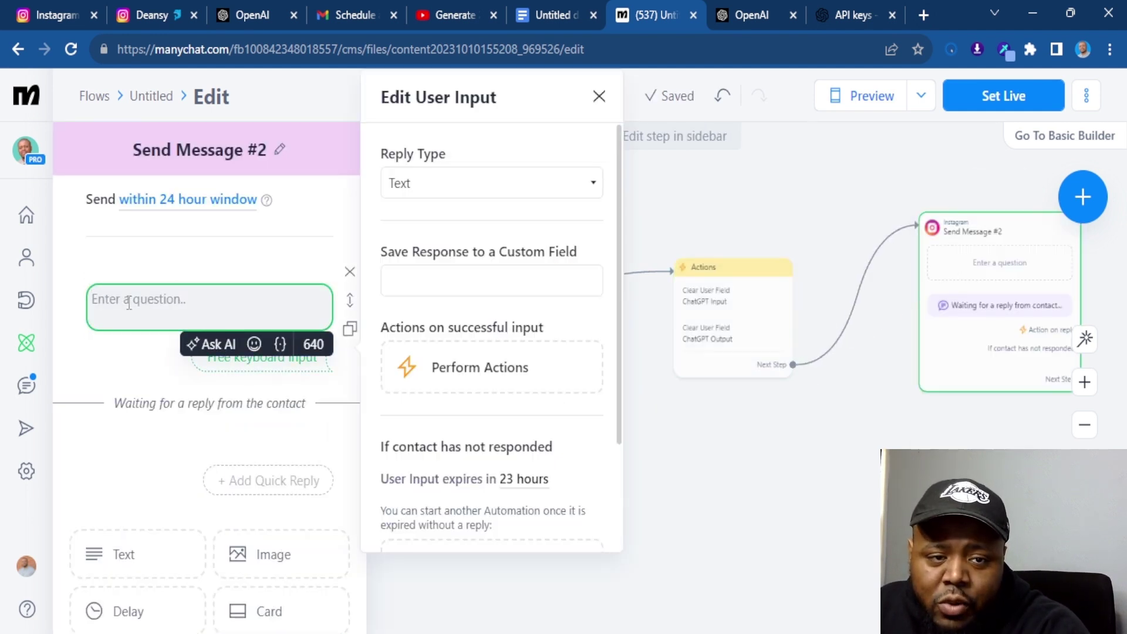
text(Sure how can I help?)
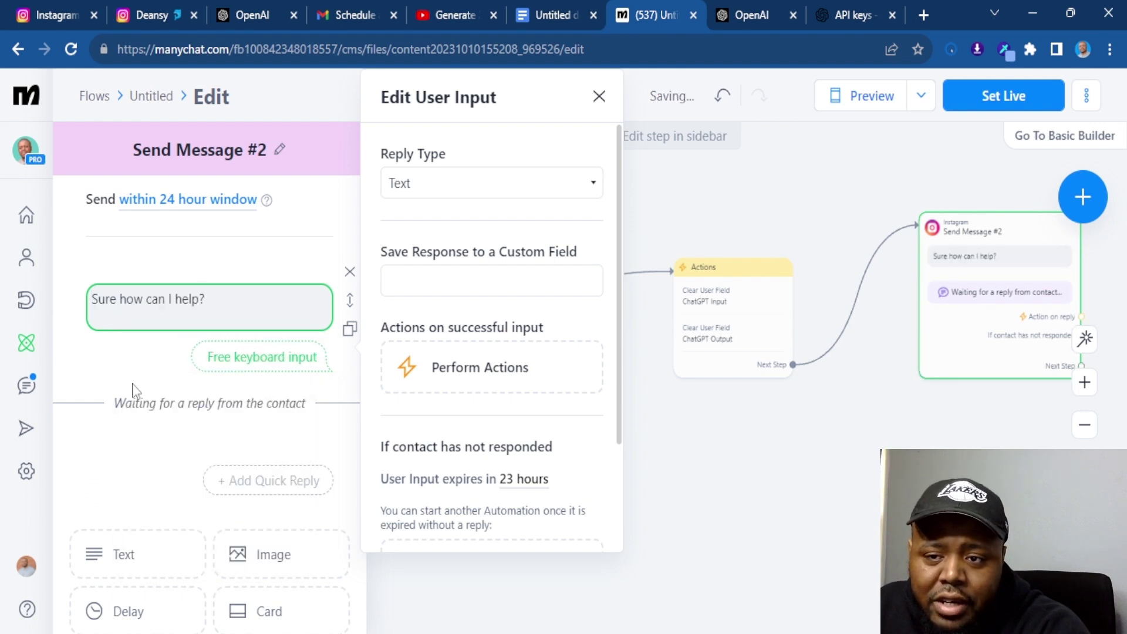
Save the contact's reply to the ChatGPT Input custom field
click(398, 280)
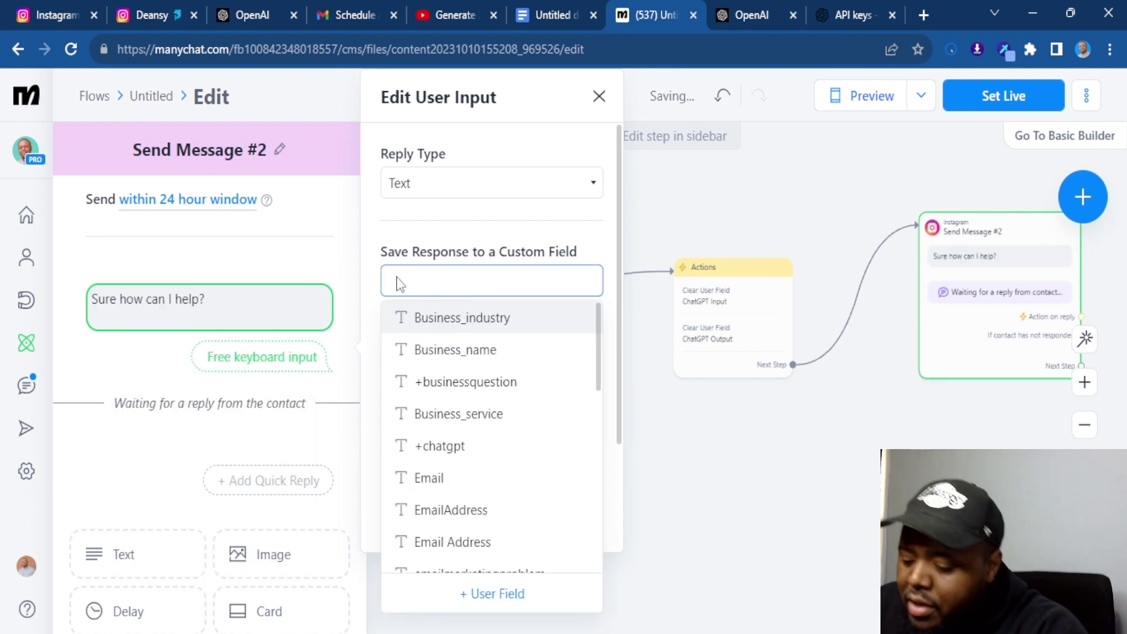
text(chat)
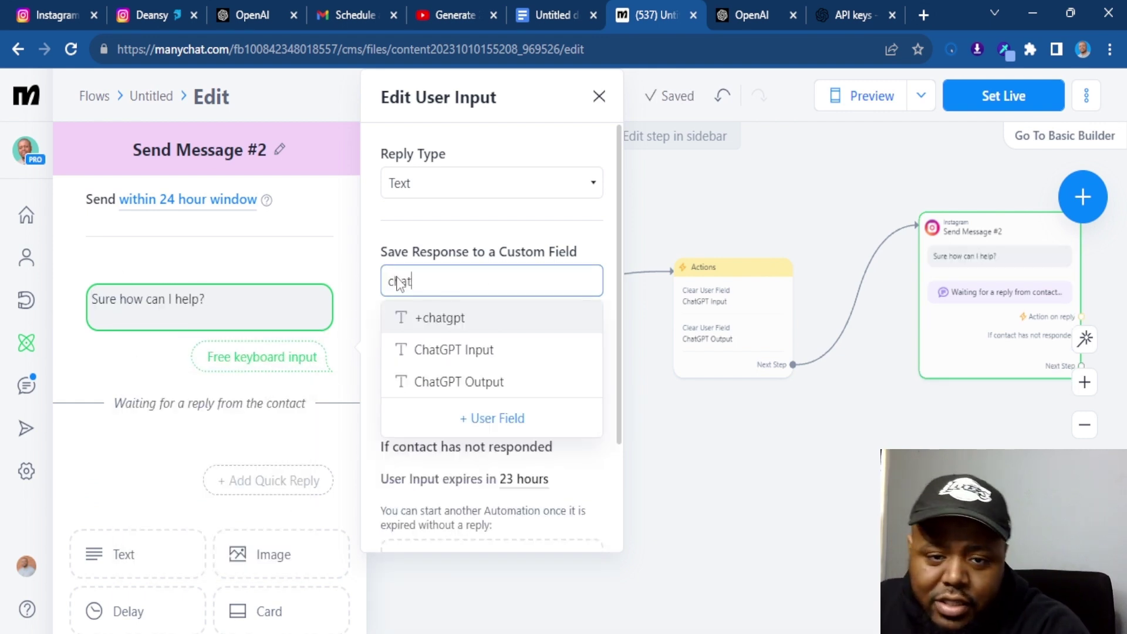
click(428, 355)
Link Send Message #2 back to the Actions #1 ChatGPT request, then show the Home dashboard
click(921, 414)
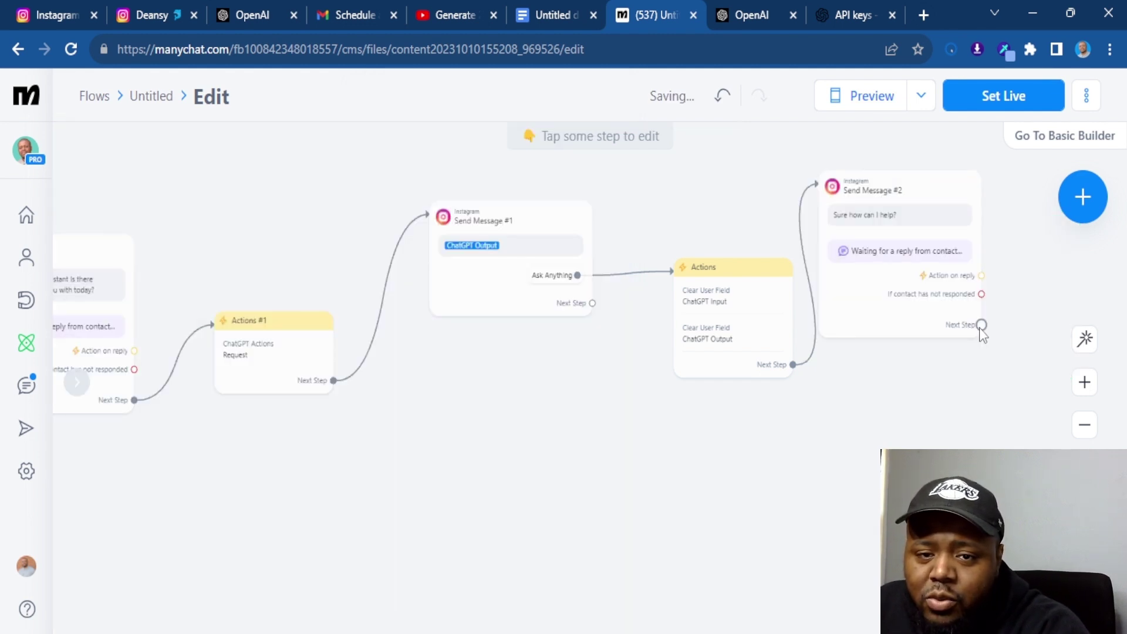
click(981, 325)
click(235, 331)
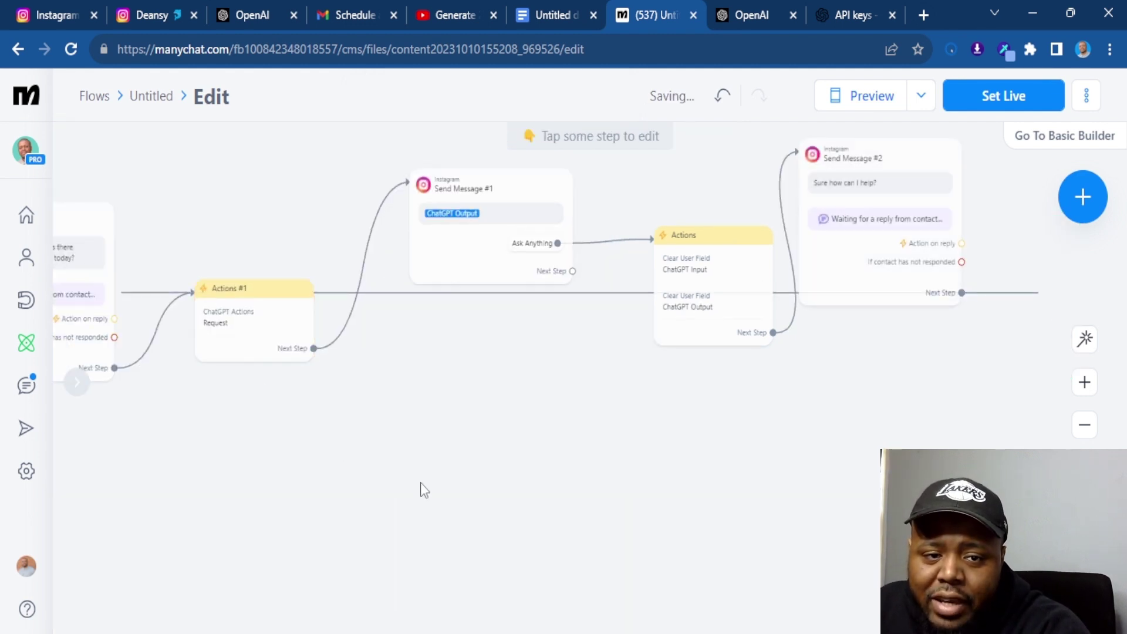
mouse_move(291, 425)
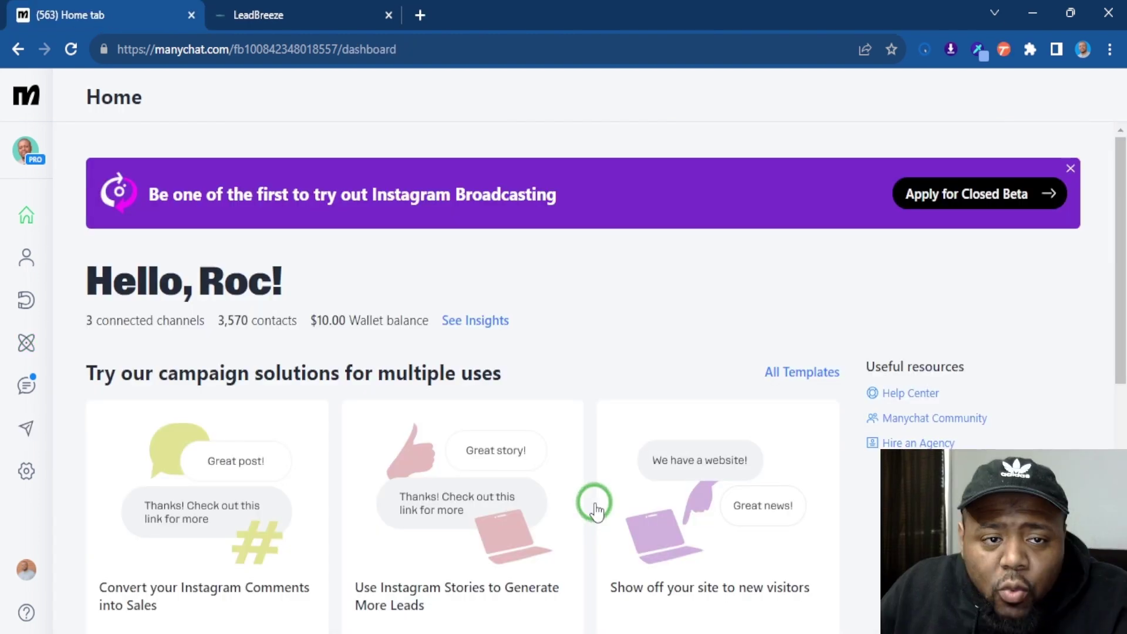
click(594, 503)
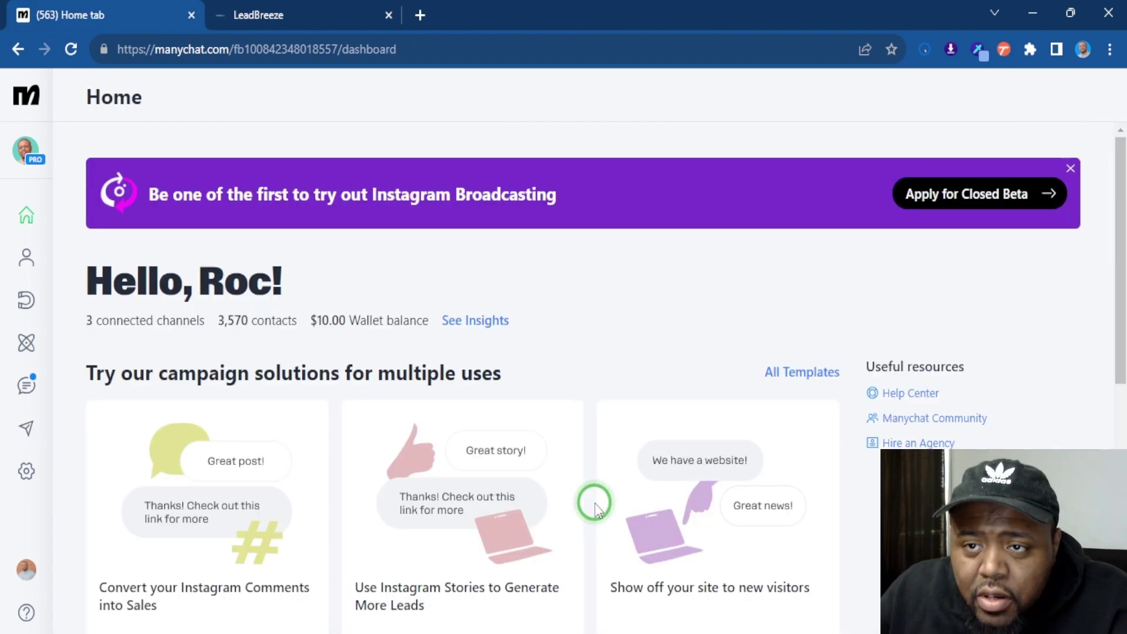